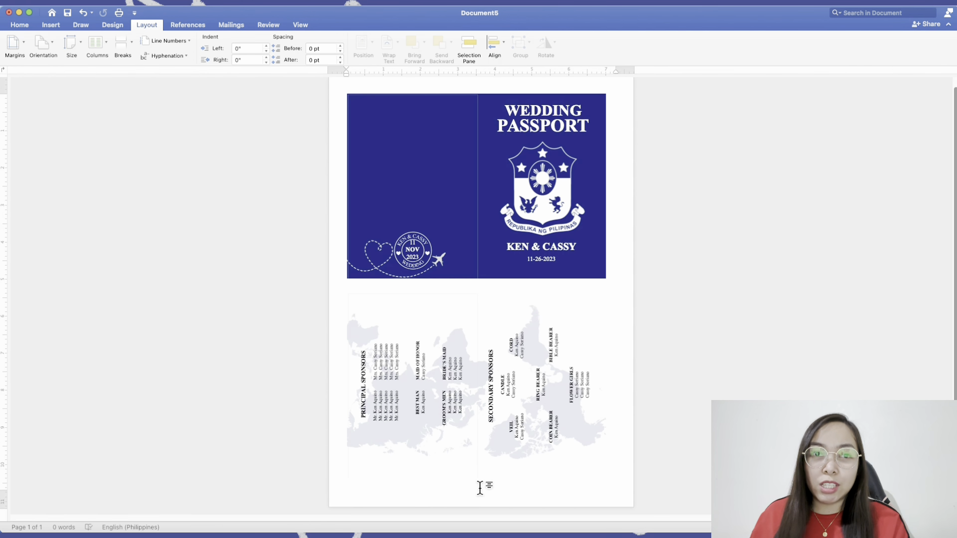
Step: Give the sponsors picture on the lower half of the page a light gray ¼ pt border
click(524, 420)
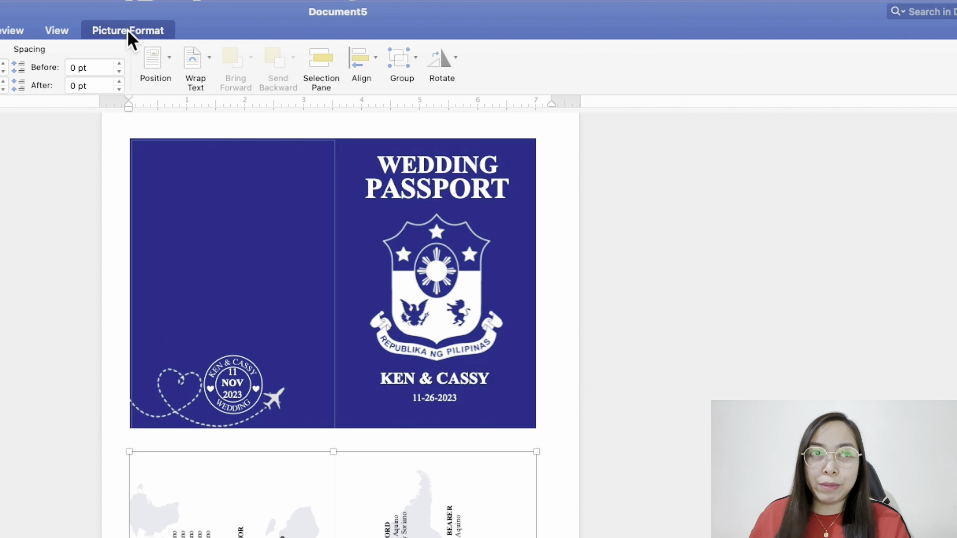
click(129, 30)
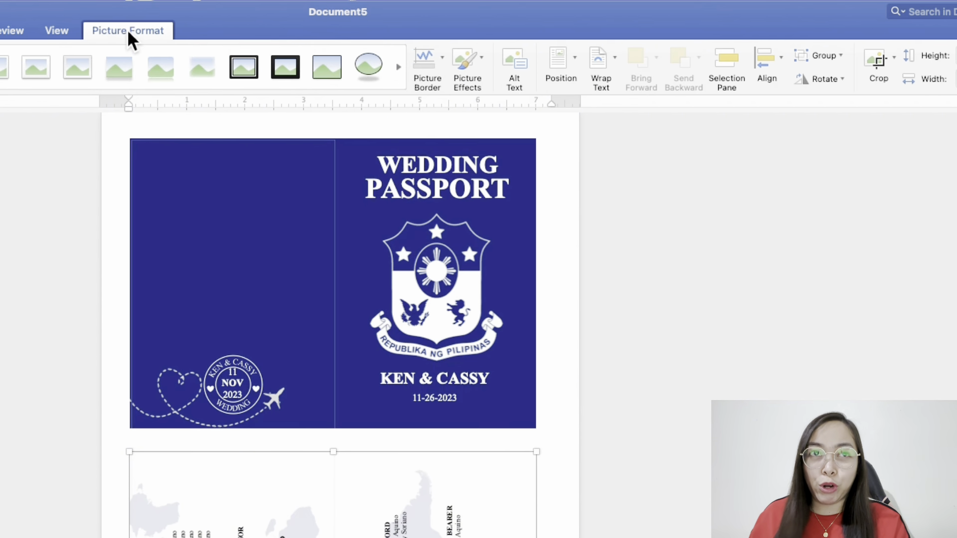
click(443, 65)
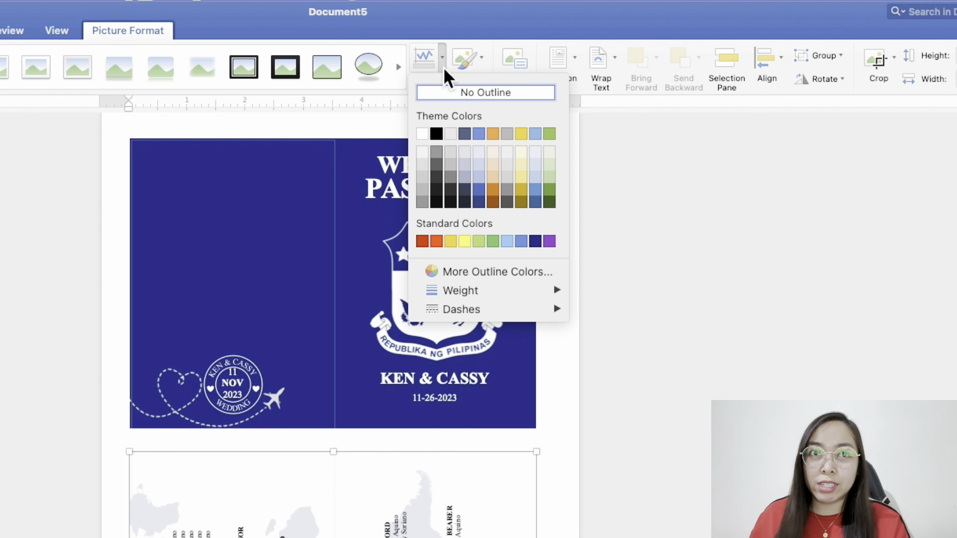
click(423, 167)
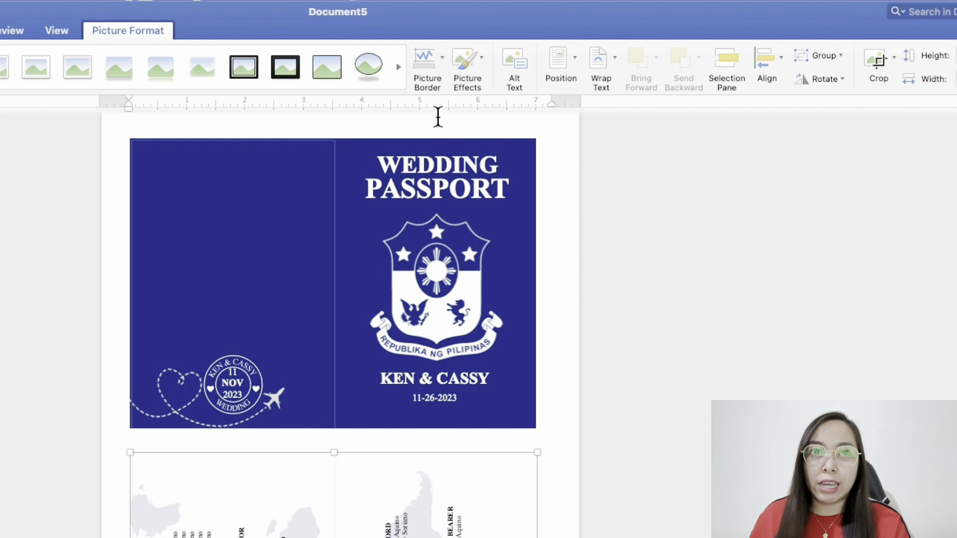
click(442, 65)
mouse_move(466, 292)
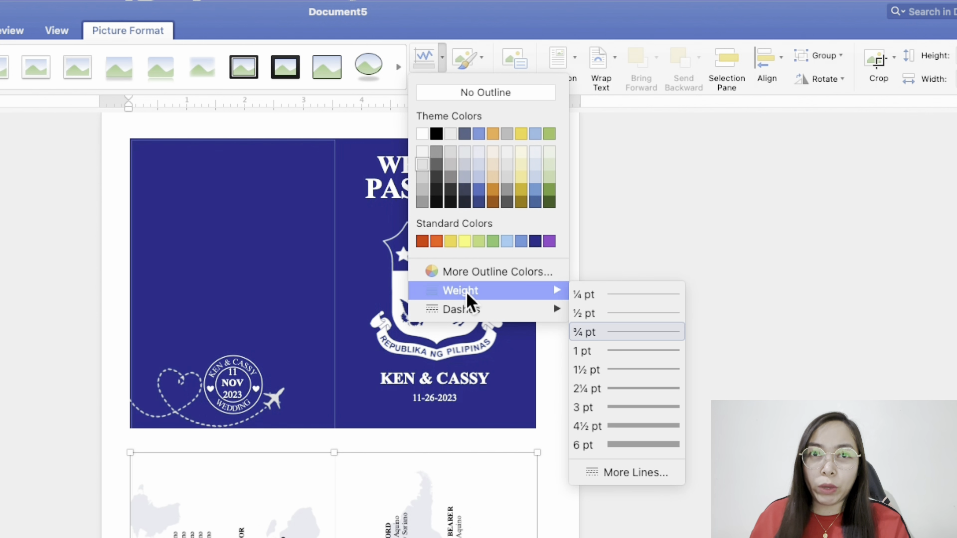
click(615, 298)
click(566, 480)
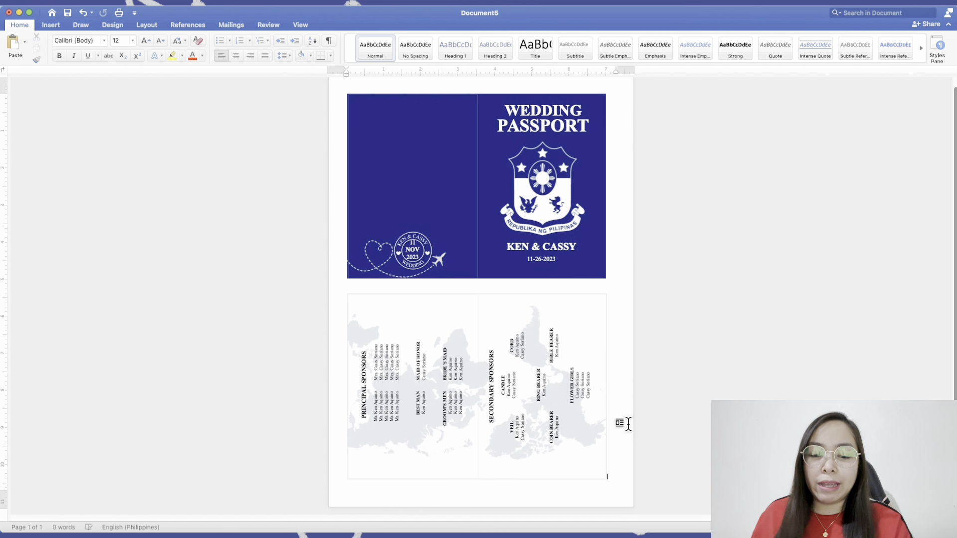
Step: Create a new blank document with A4 paper size and Narrow margins
key(super+n)
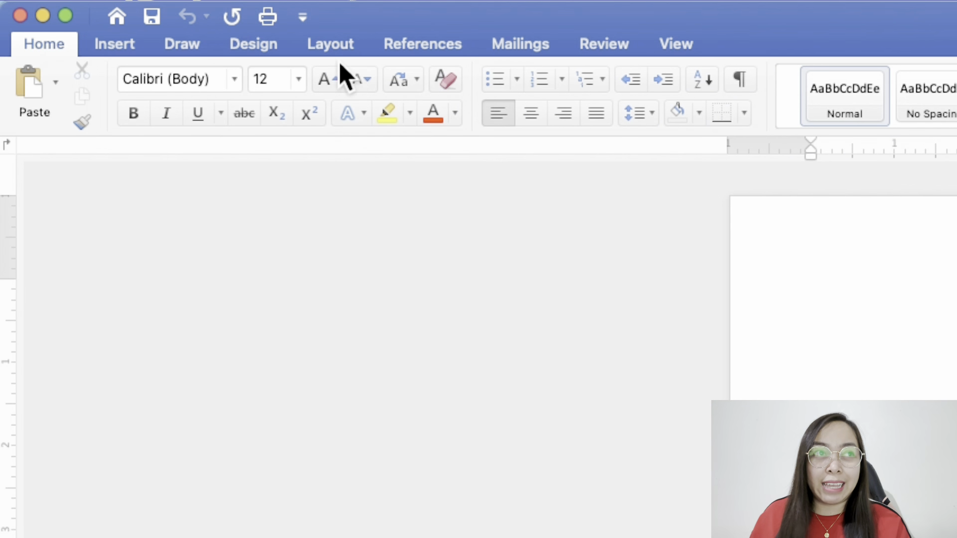
click(148, 26)
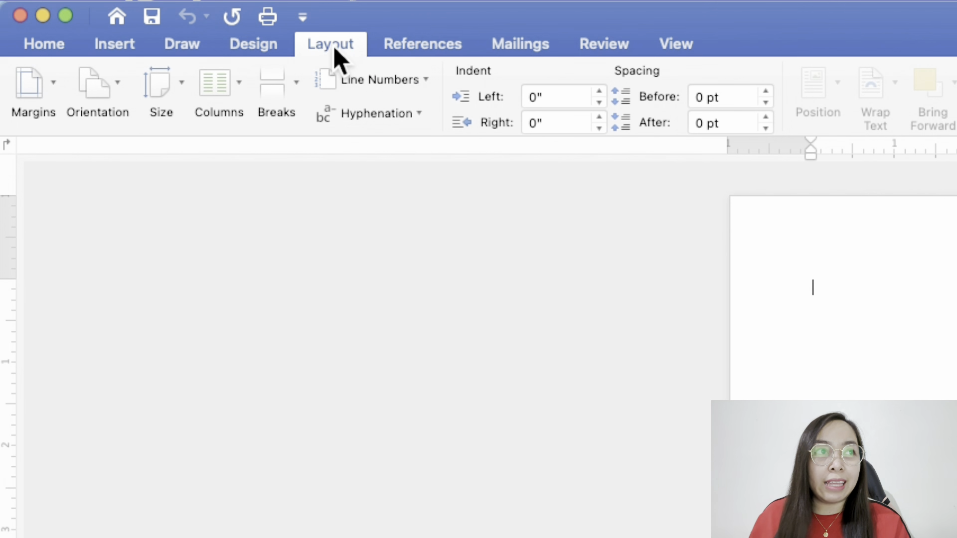
click(163, 98)
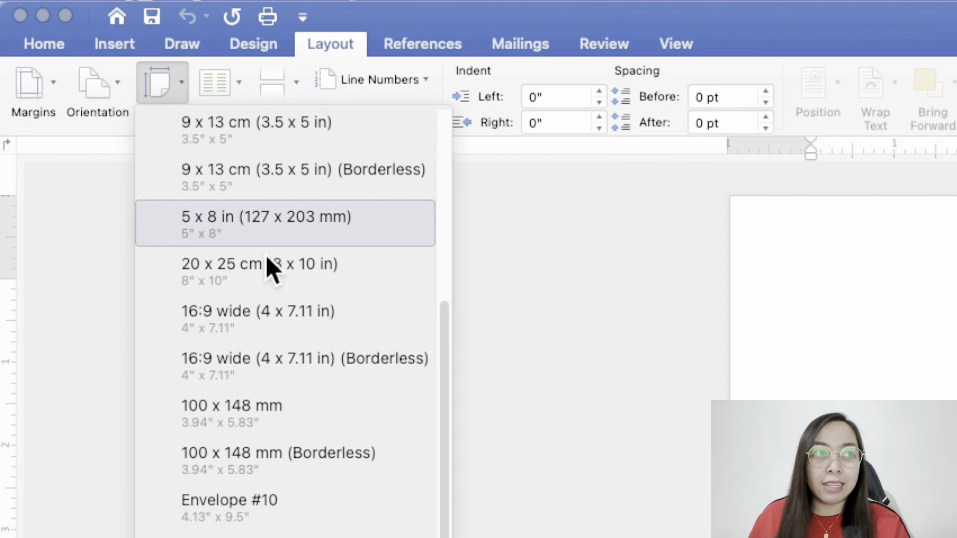
scroll(288, 334, up, 5)
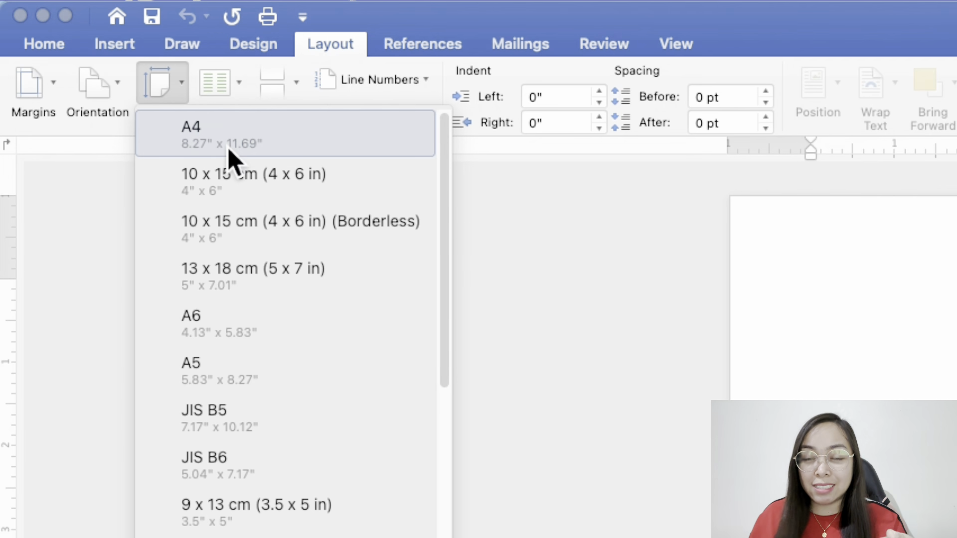
click(229, 150)
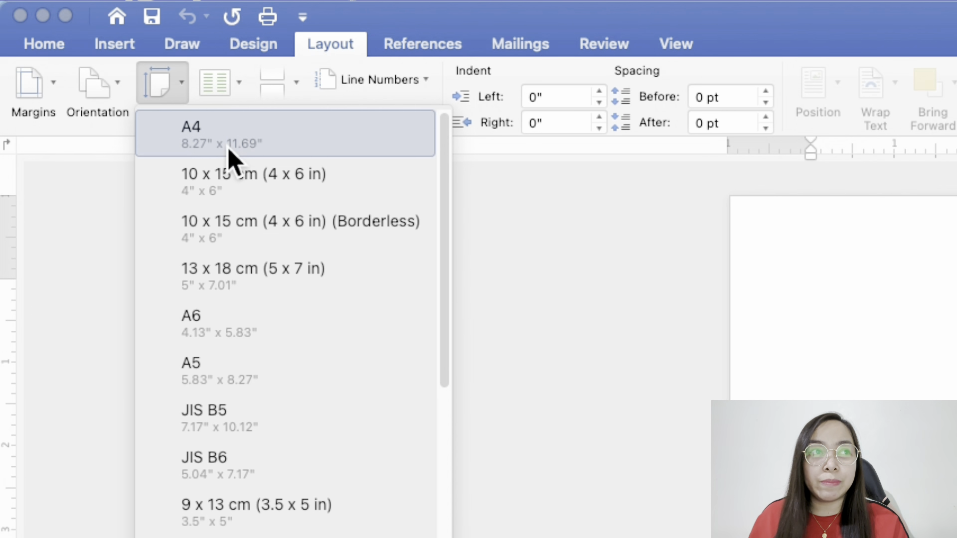
click(43, 98)
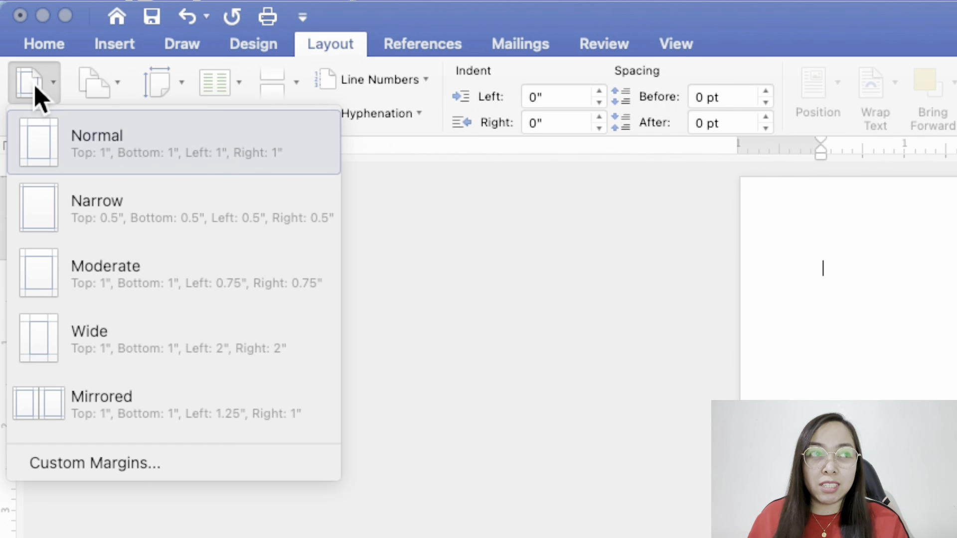
click(100, 222)
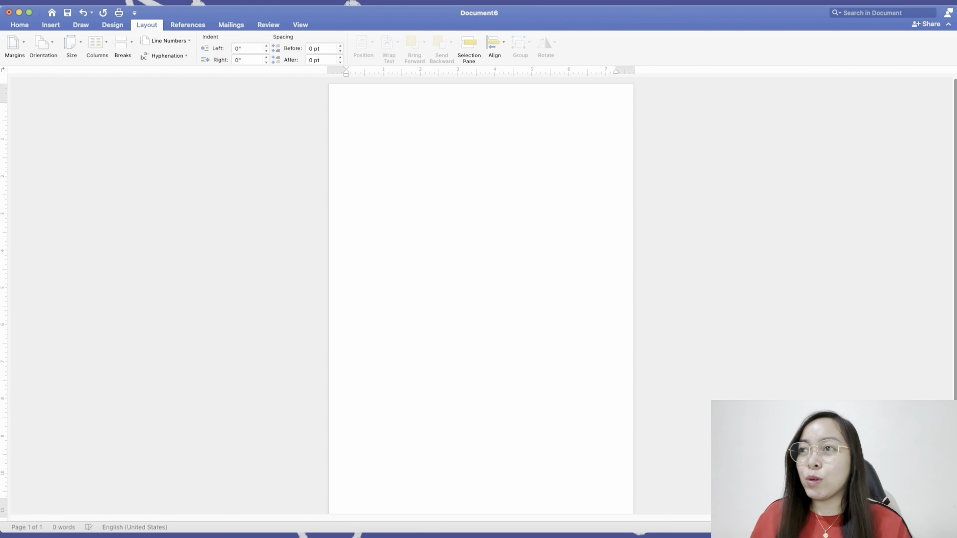
Step: Copy 2.pdf from the PASSPORT INVITATION folder and paste it into the blank document
drag(956, 147, 590, 143)
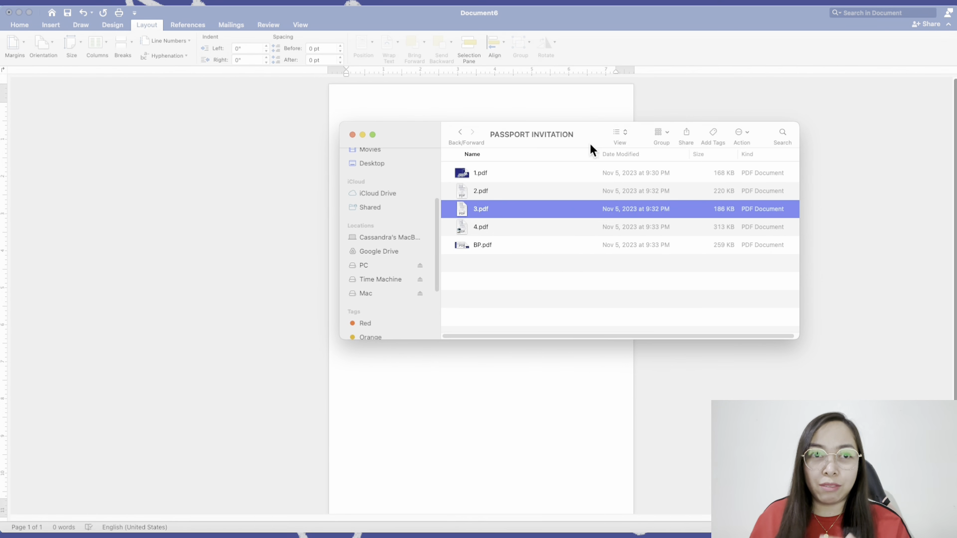
click(521, 191)
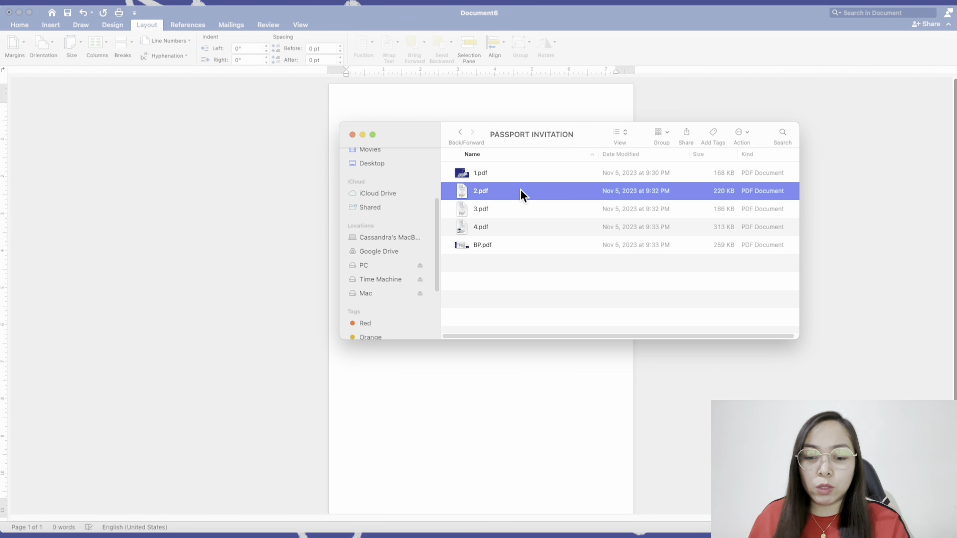
drag(582, 138, 956, 209)
click(608, 247)
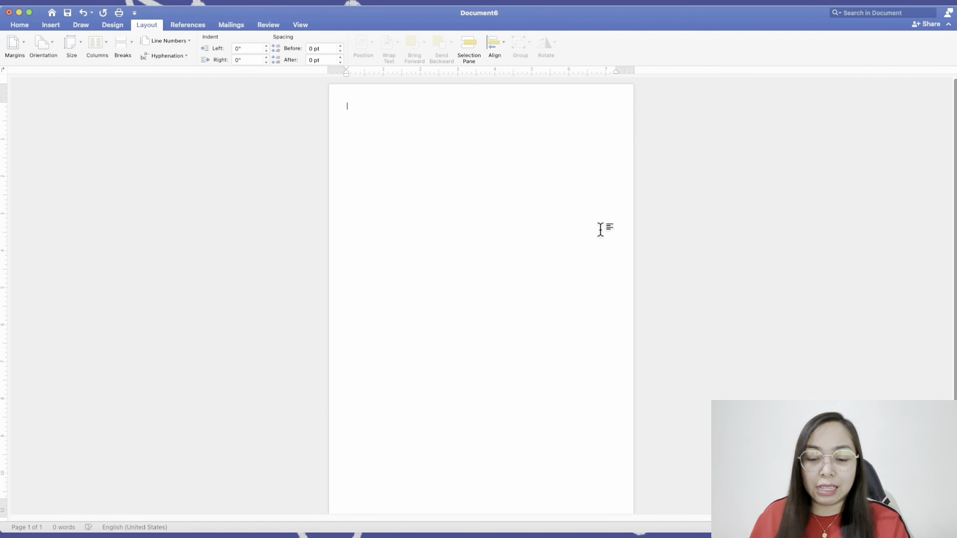
key(super+v)
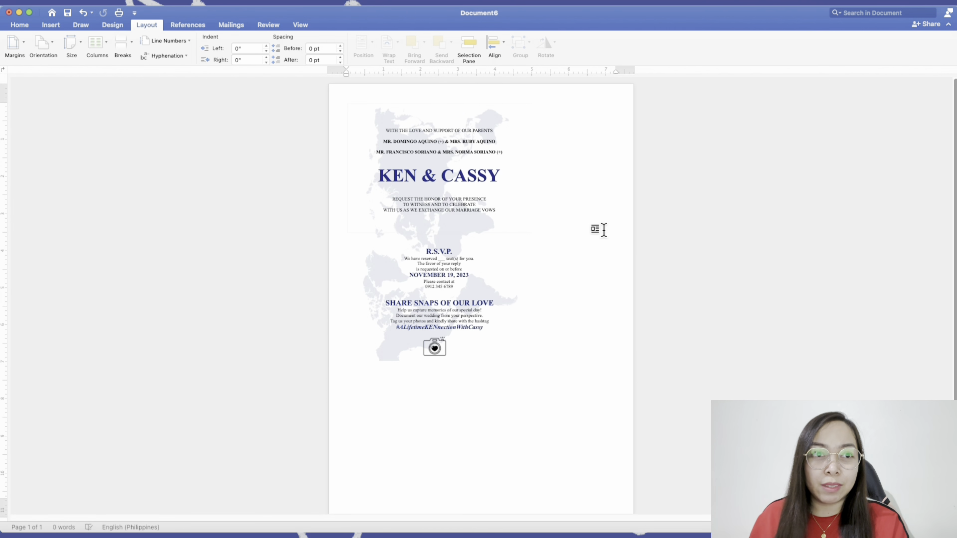
Step: Rotate the pasted invitation picture left by 90°
click(407, 223)
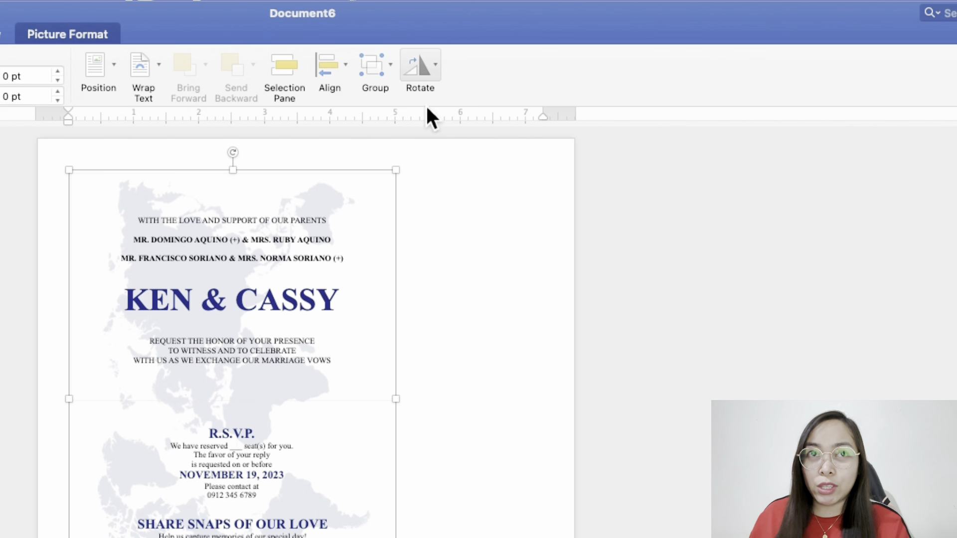
click(550, 48)
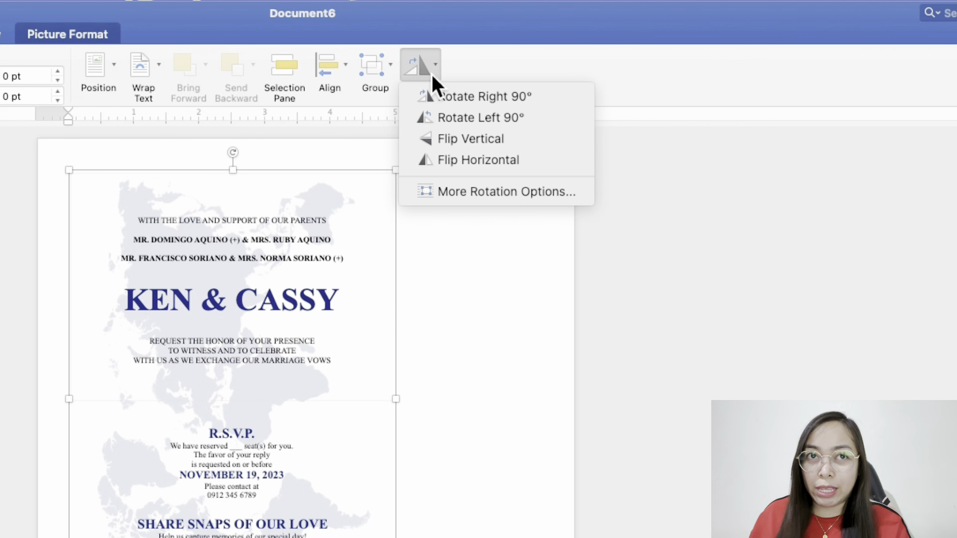
click(452, 121)
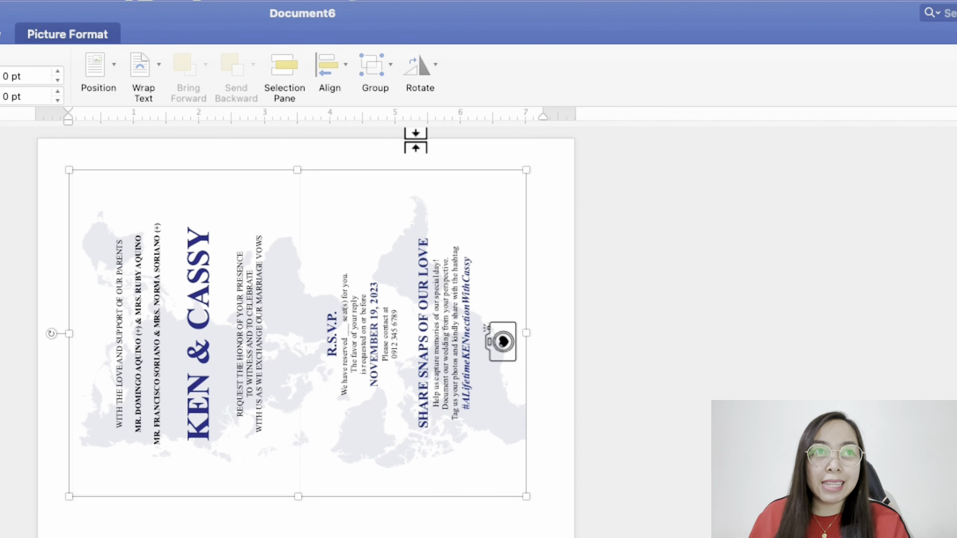
Step: Give the rotated invitation picture a light gray ¼ pt border and right-align it on the page
click(79, 43)
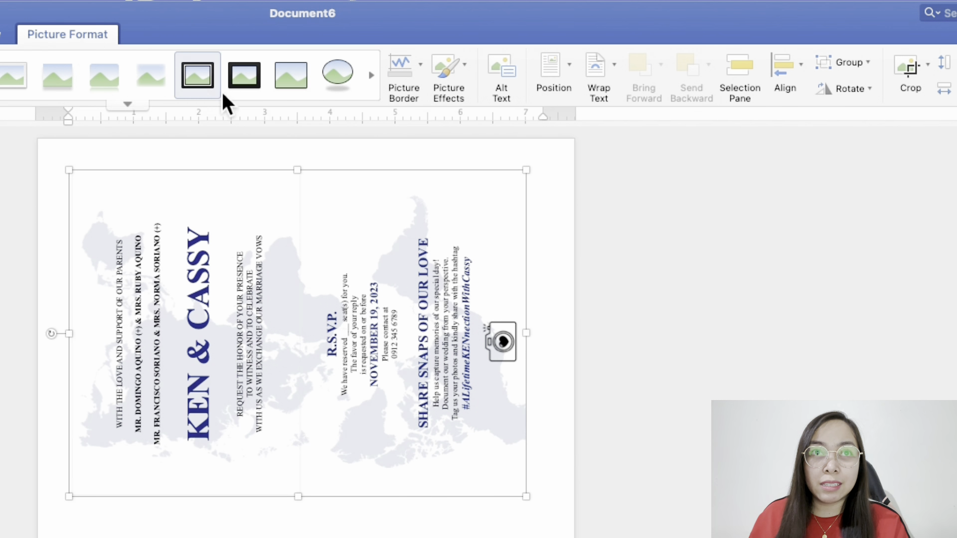
click(420, 65)
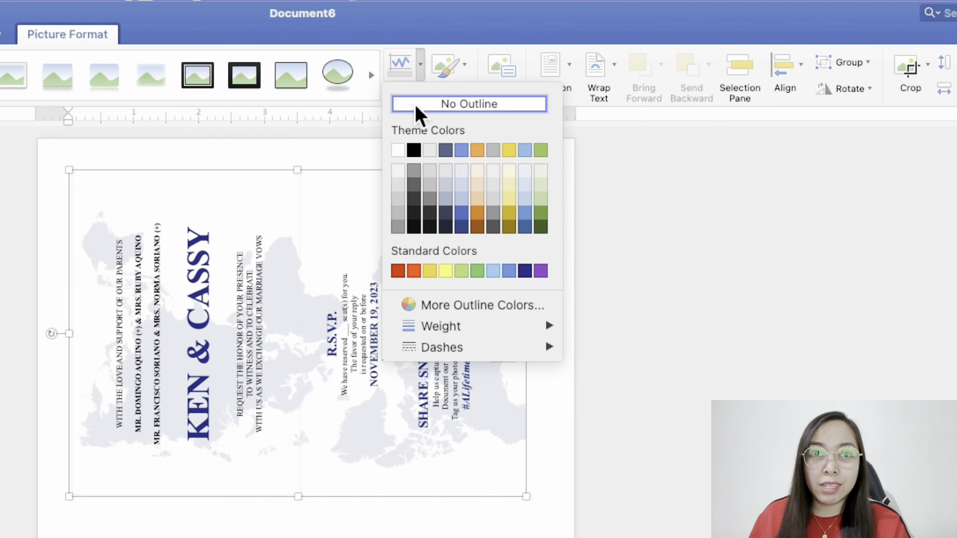
click(398, 190)
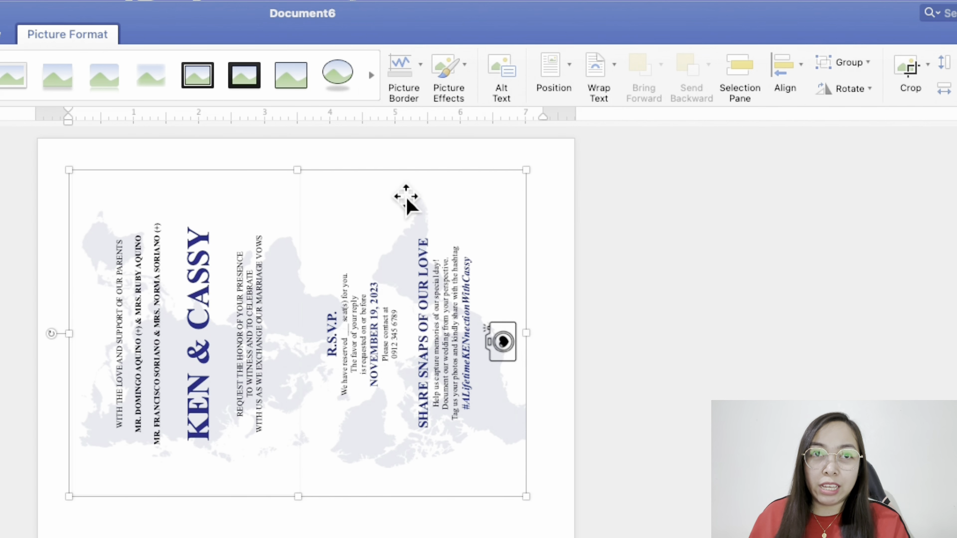
click(421, 70)
mouse_move(439, 329)
click(629, 331)
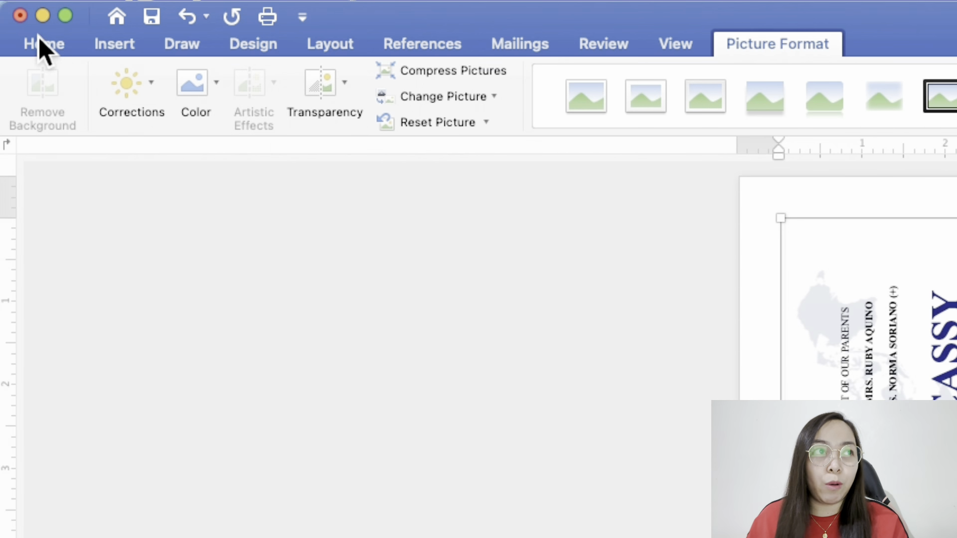
click(19, 24)
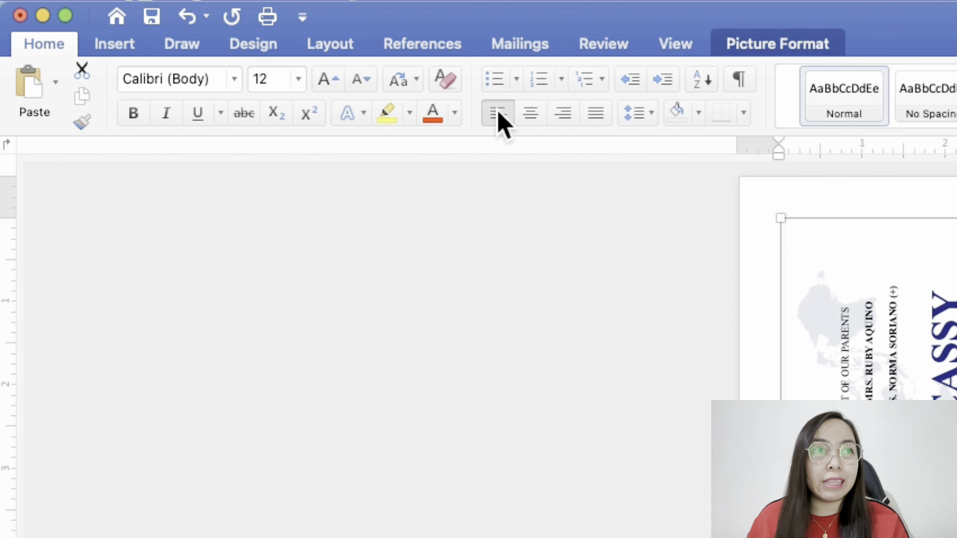
click(567, 120)
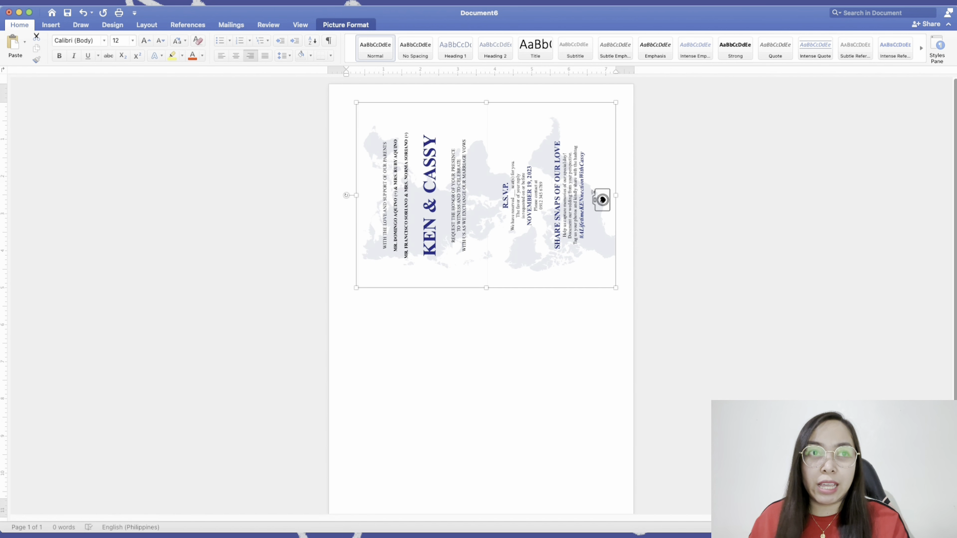
Step: Review the passport cover page in Document5, move its window aside, and return to Document6
key(super+grave)
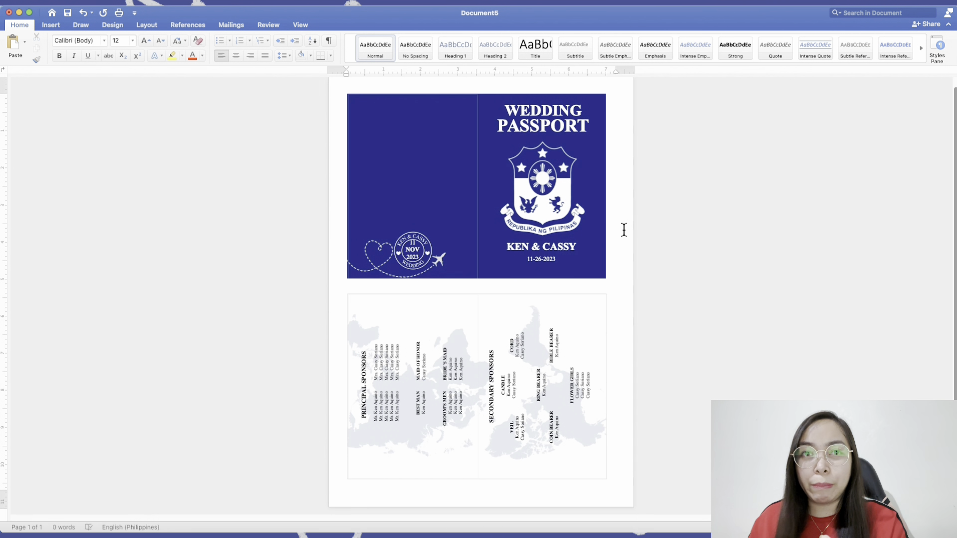
drag(571, 24, 573, 210)
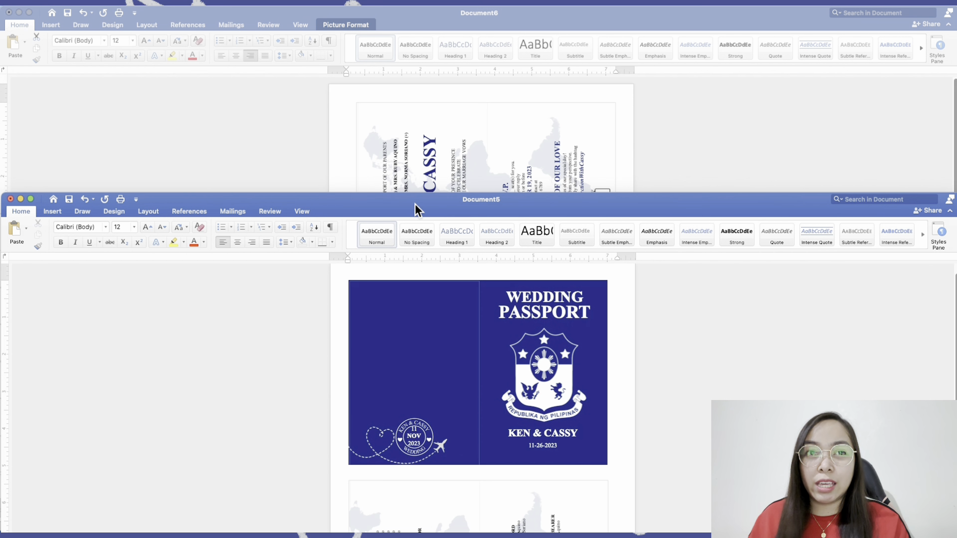
drag(415, 204, 956, 165)
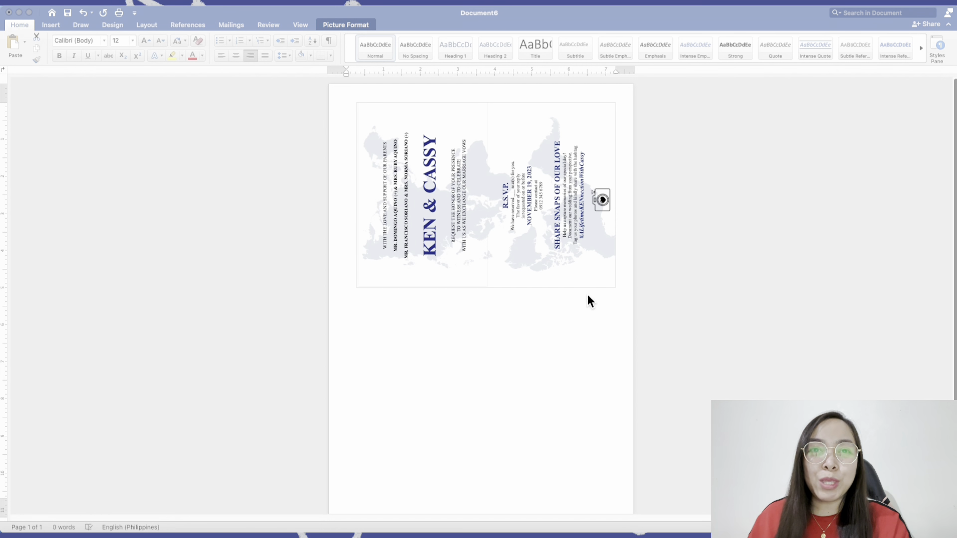
click(630, 273)
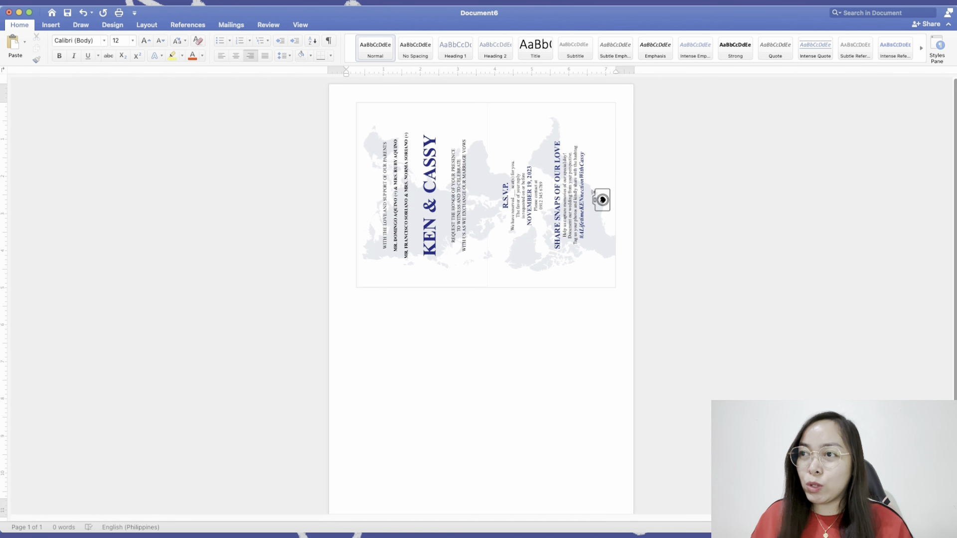
Step: Copy 4.pdf from the PASSPORT INVITATION folder and paste it below the invitation picture
key(super+p)
drag(956, 214, 656, 154)
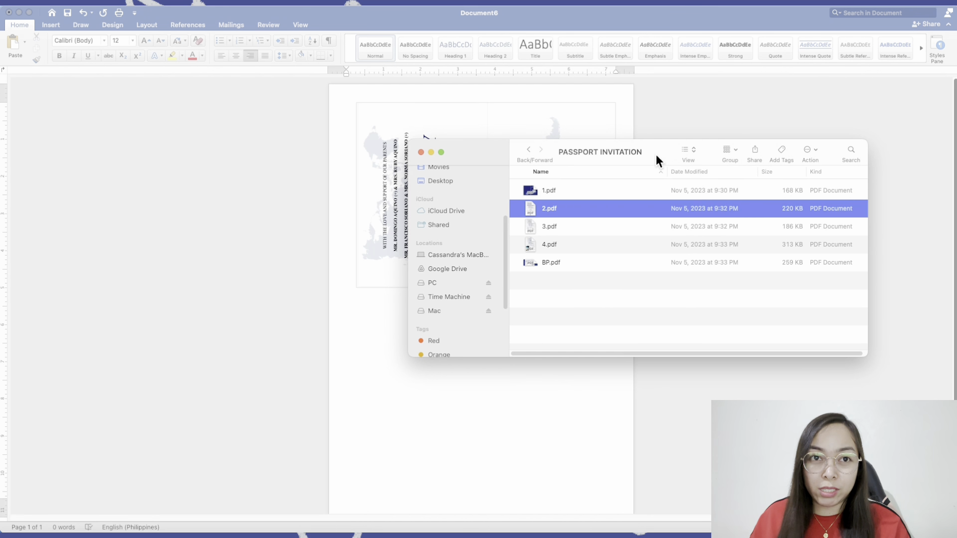
click(594, 245)
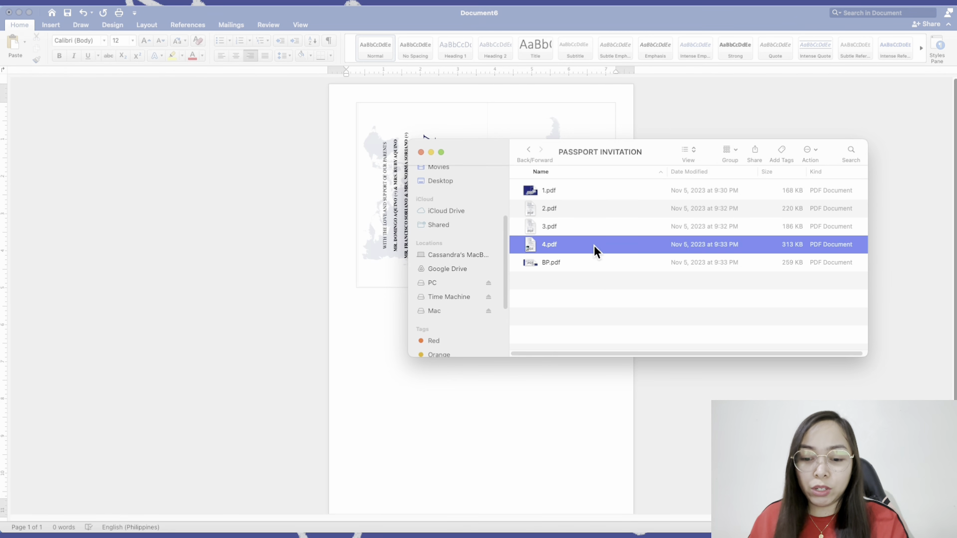
drag(650, 157, 956, 230)
click(597, 408)
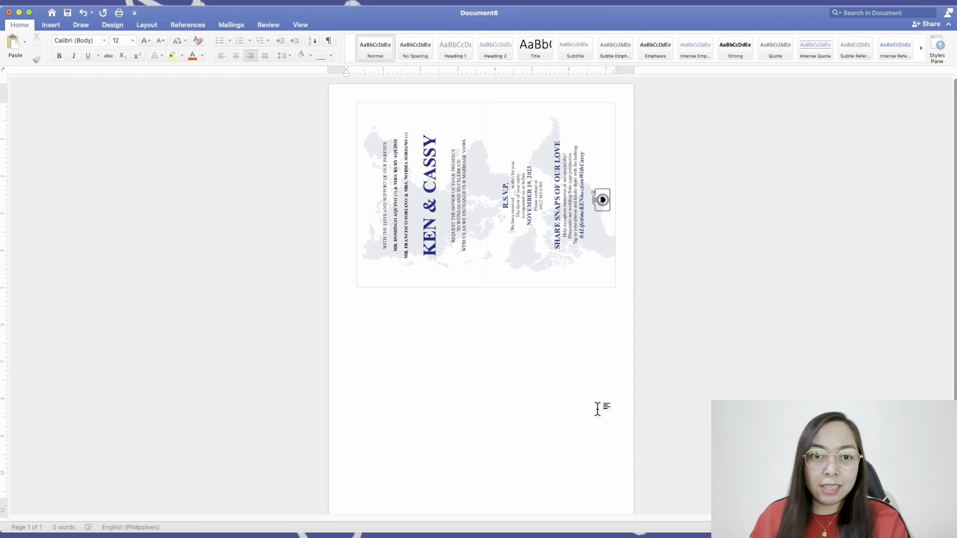
scroll(598, 409, down, 10)
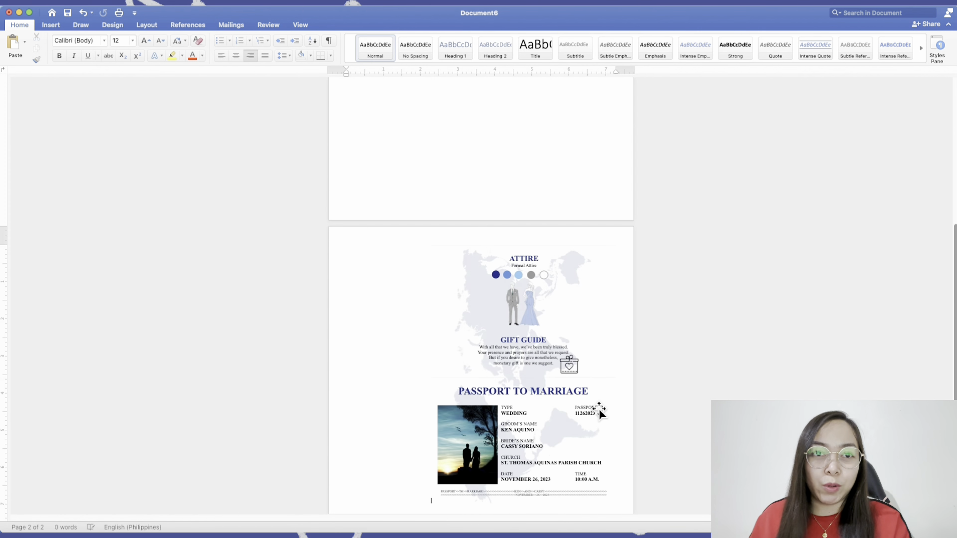
Step: Give the attire and passport details picture a light gray ¼ pt border
click(542, 343)
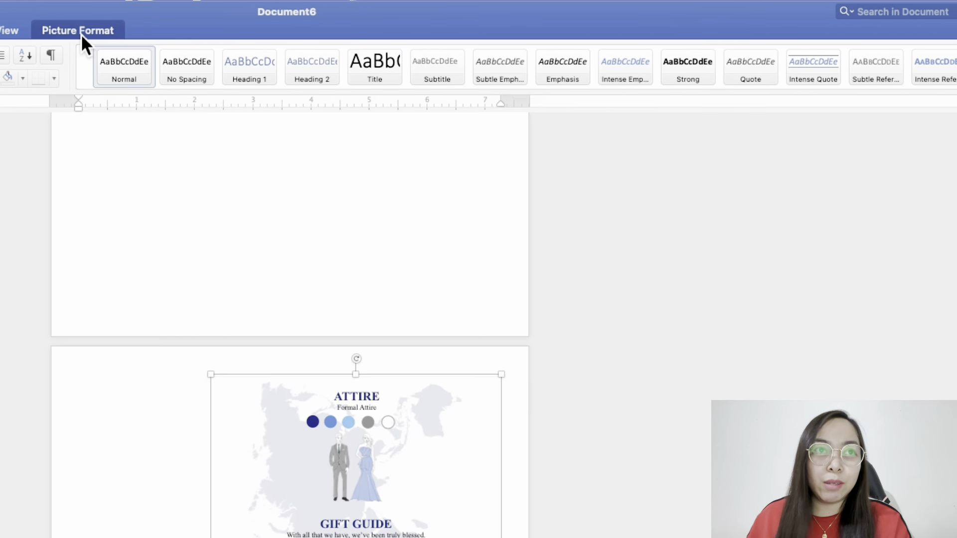
click(82, 34)
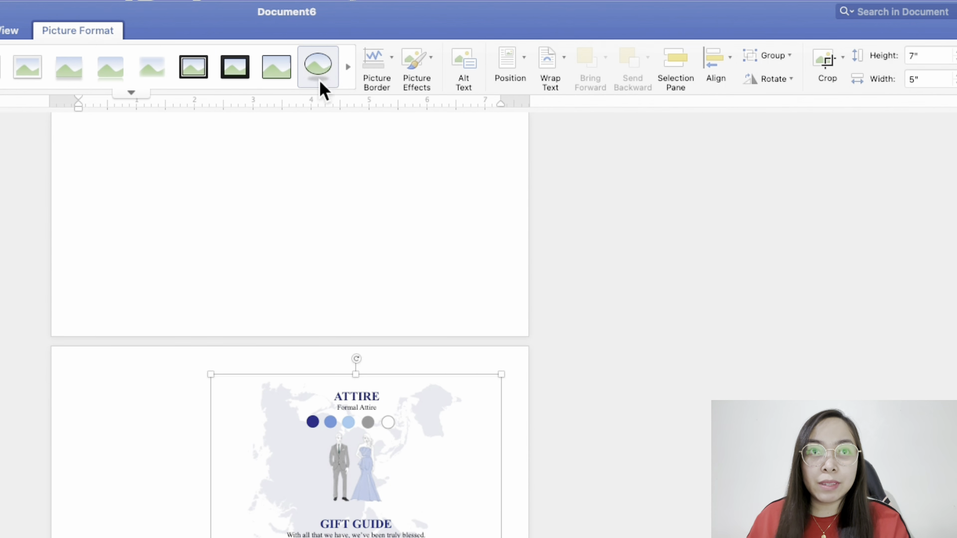
click(393, 65)
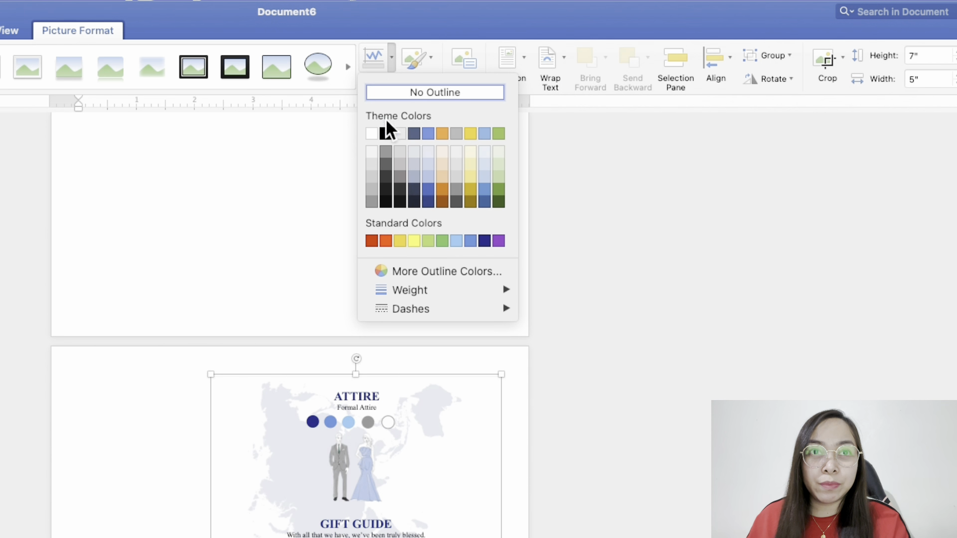
click(372, 166)
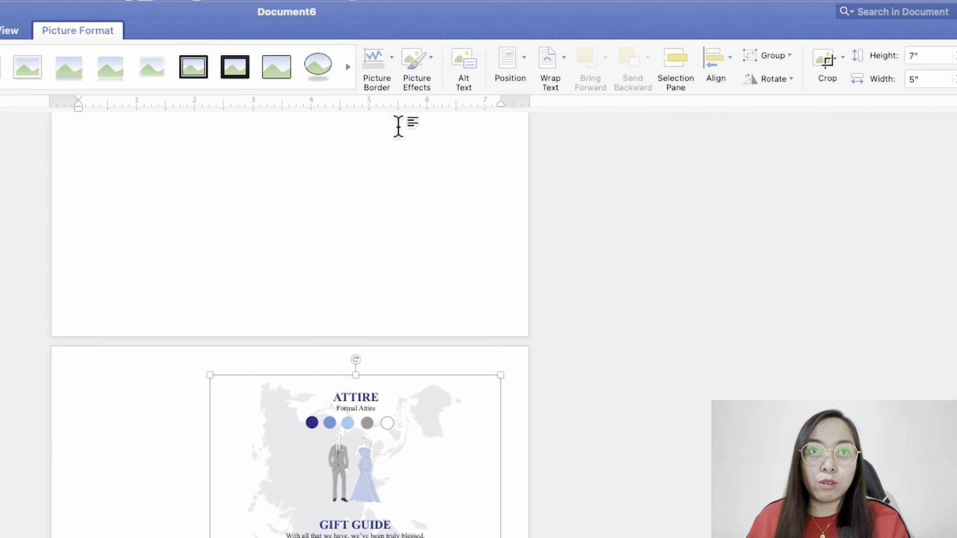
click(394, 61)
mouse_move(439, 288)
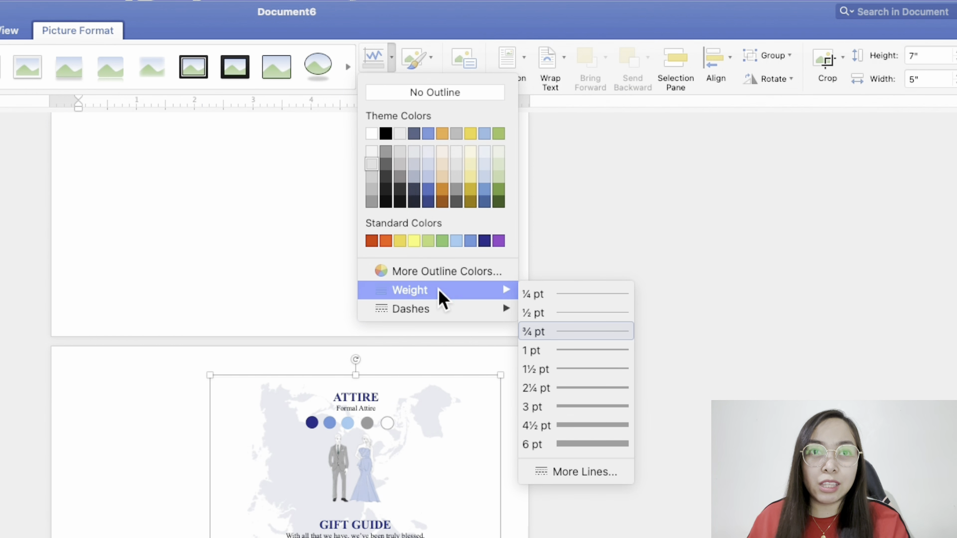
click(578, 296)
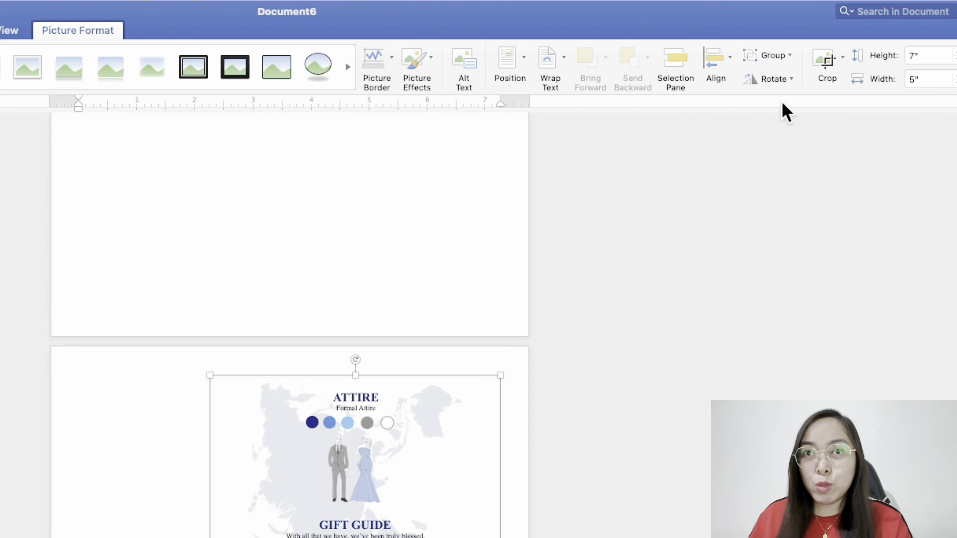
Step: Rotate the attire and passport details picture left by 90° and deselect it
click(786, 79)
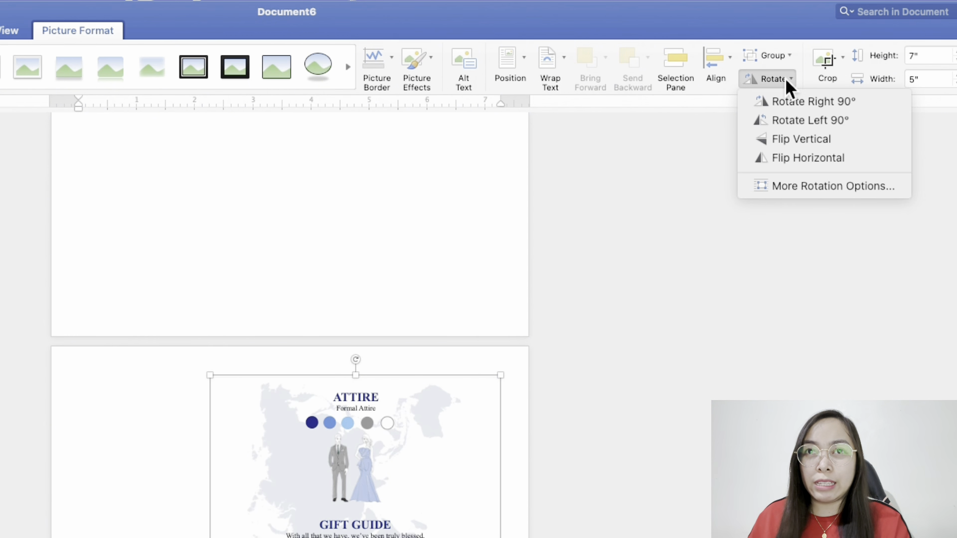
click(785, 120)
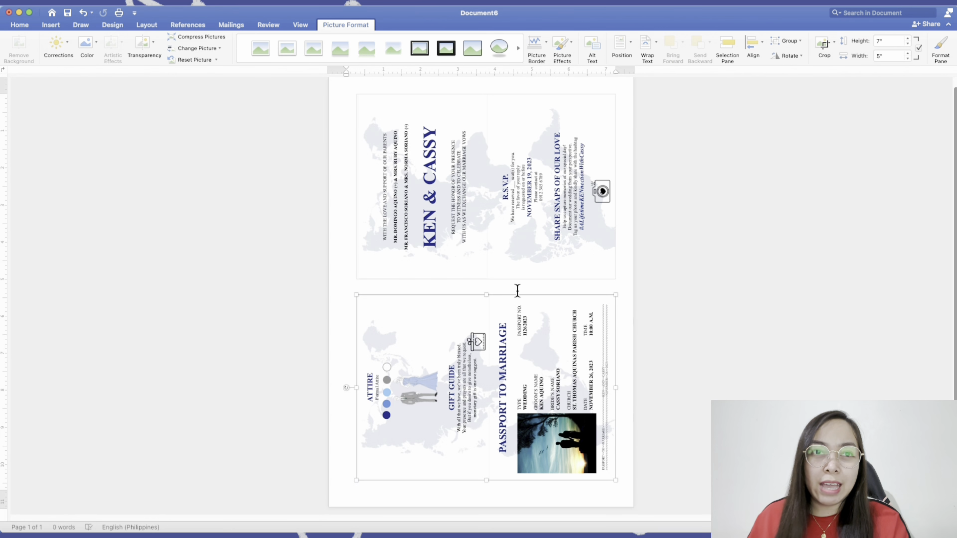
click(701, 340)
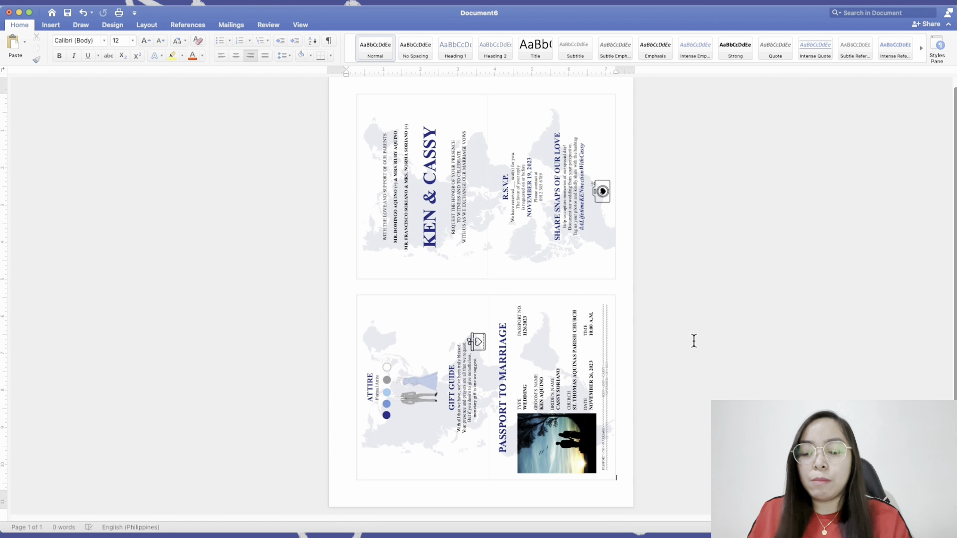
Step: Create a new blank document and enlarge its window to fill the screen
key(super+n)
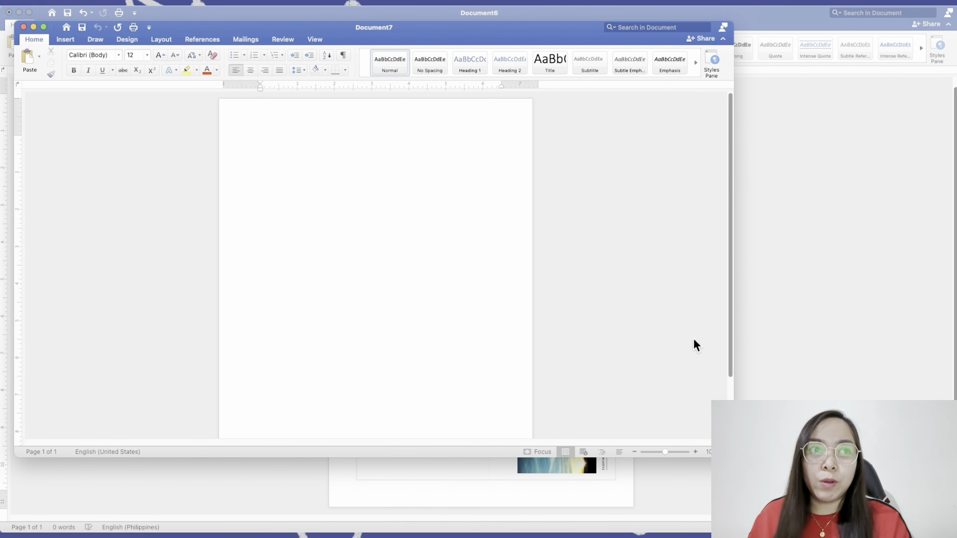
drag(402, 35, 388, 21)
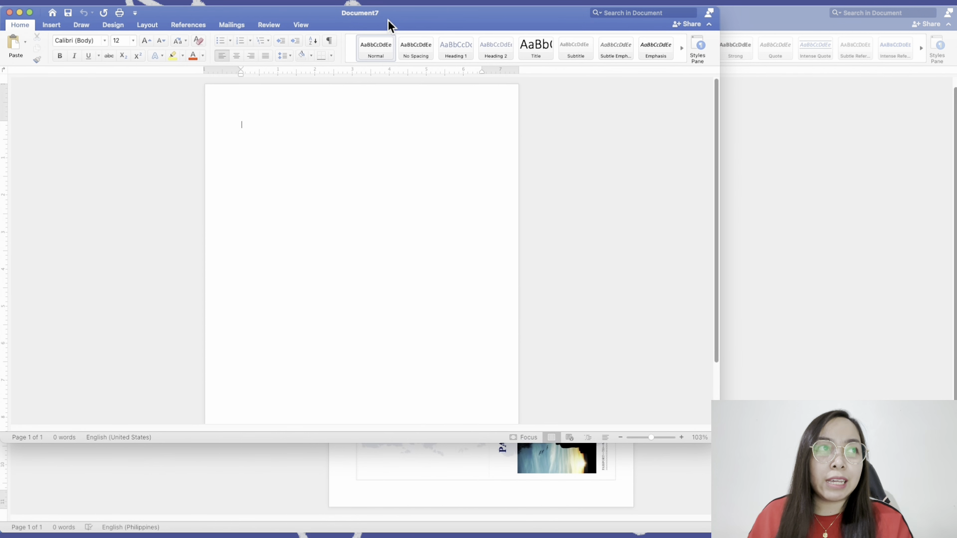
drag(718, 443, 956, 532)
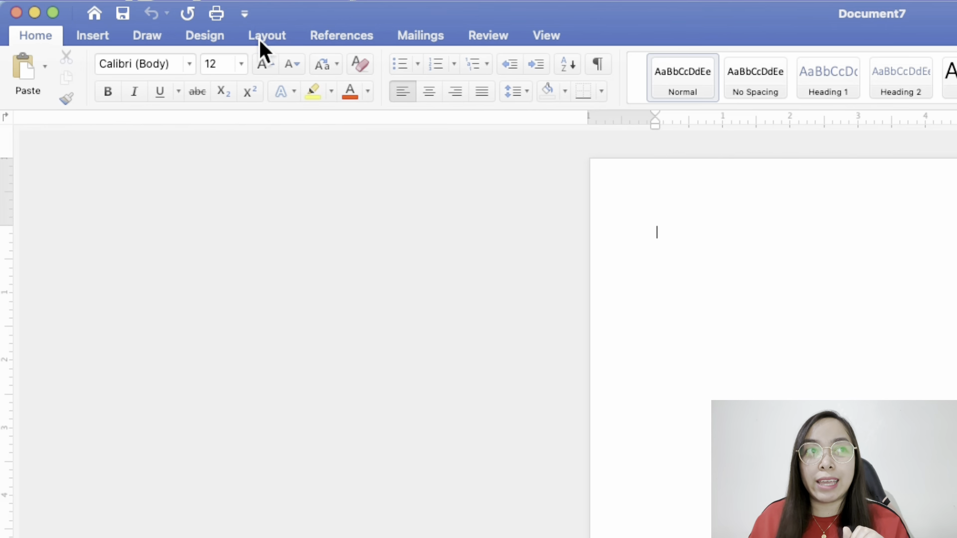
Step: Set the new document's page size to A4 with narrow margins
click(258, 38)
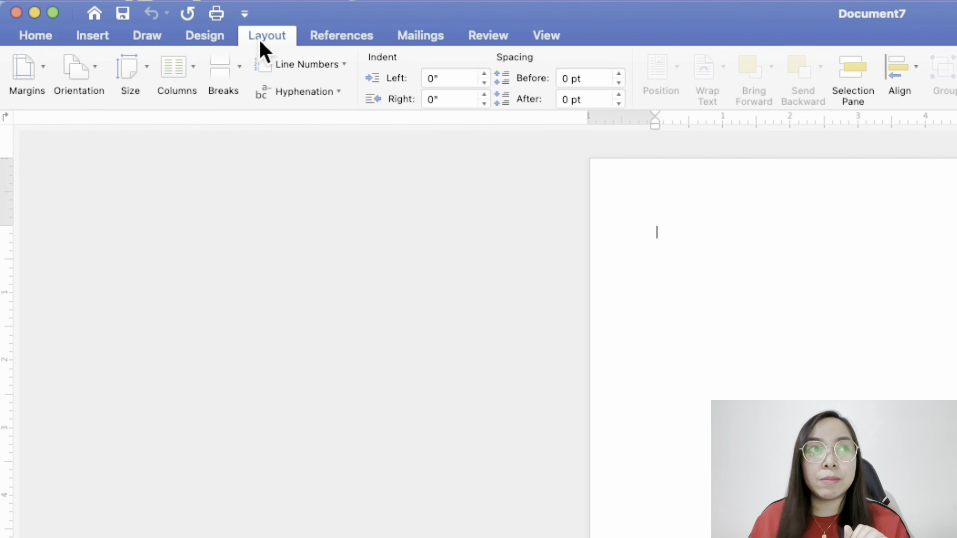
click(146, 68)
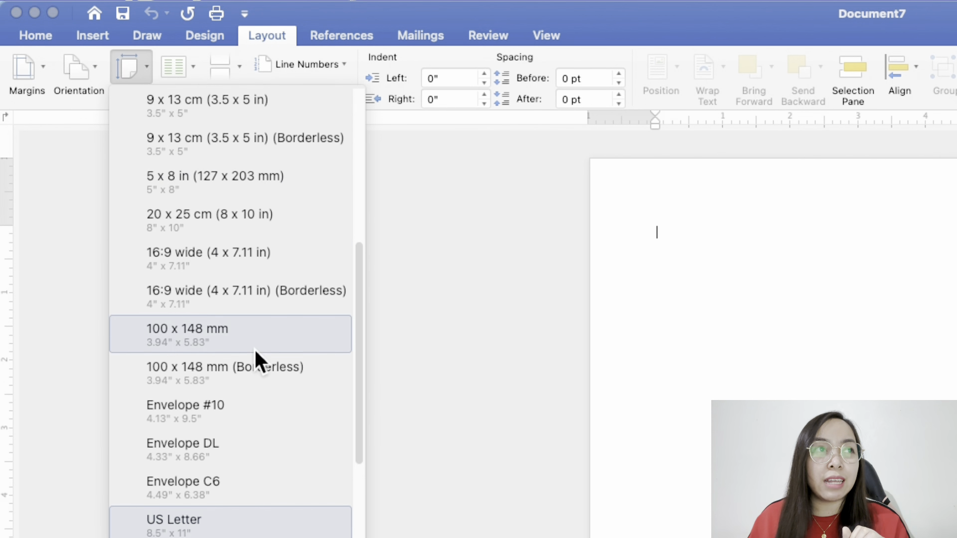
scroll(249, 270, up, 5)
click(28, 75)
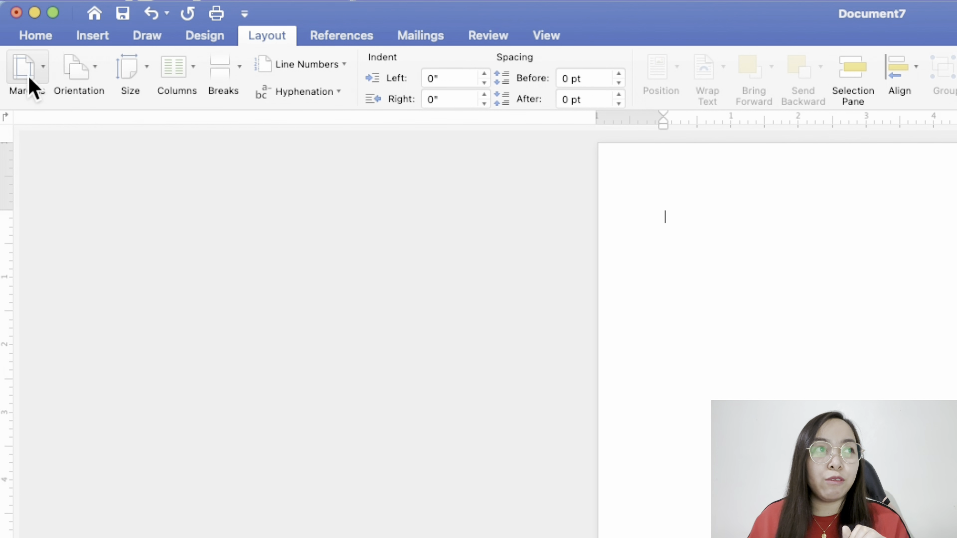
click(29, 79)
click(75, 164)
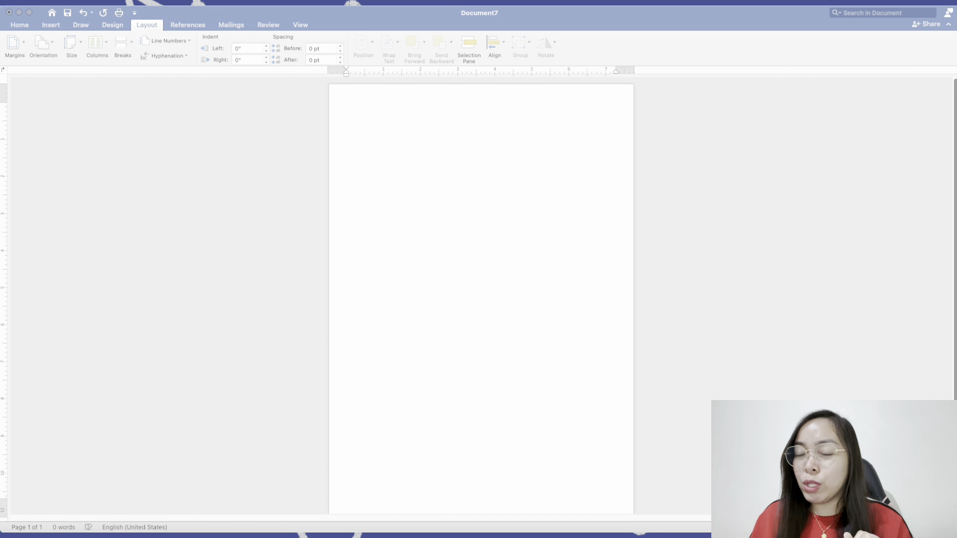
Step: Copy BP.pdf from the PASSPORT INVITATION folder and paste it into the blank document
drag(956, 231, 528, 240)
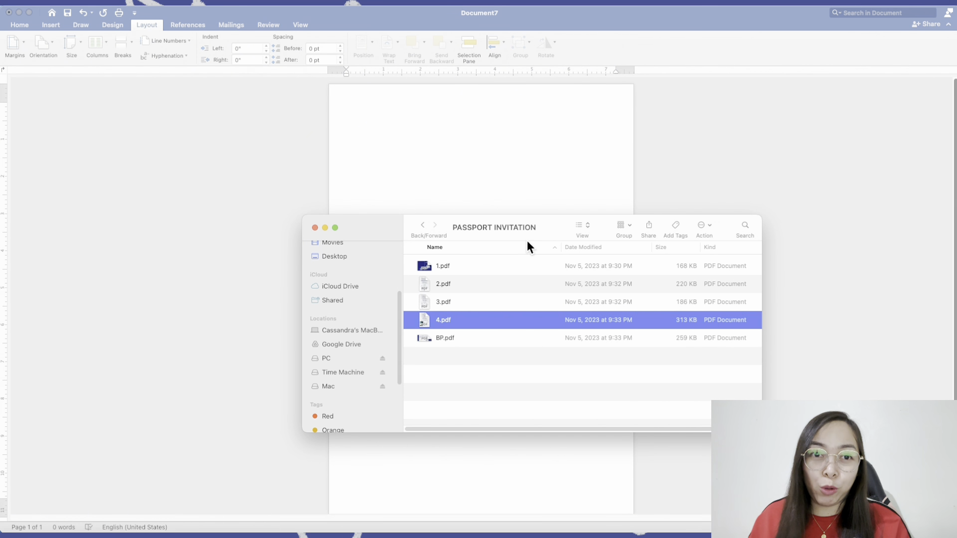
click(484, 341)
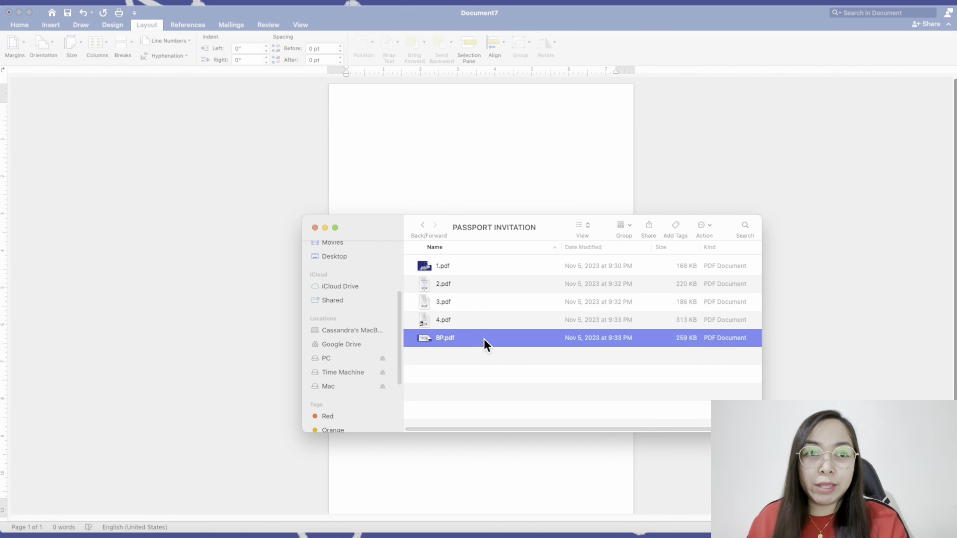
drag(551, 233, 956, 246)
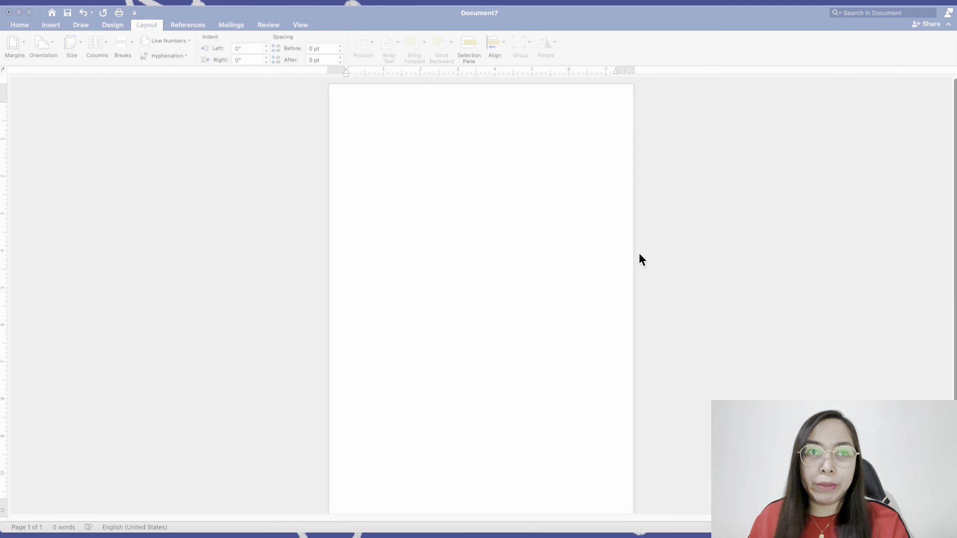
click(543, 226)
key(super+v)
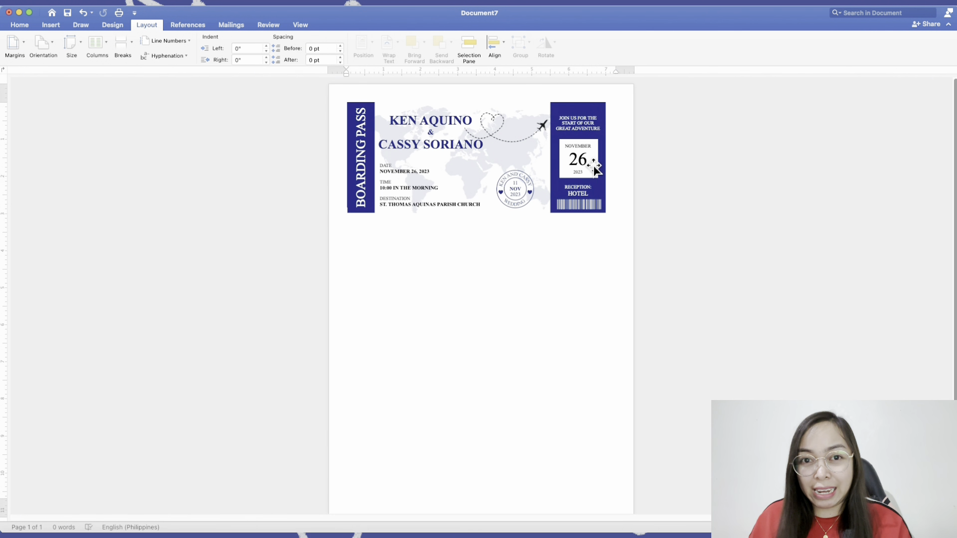
Step: Give the boarding pass picture a light gray ¼ pt border
click(576, 170)
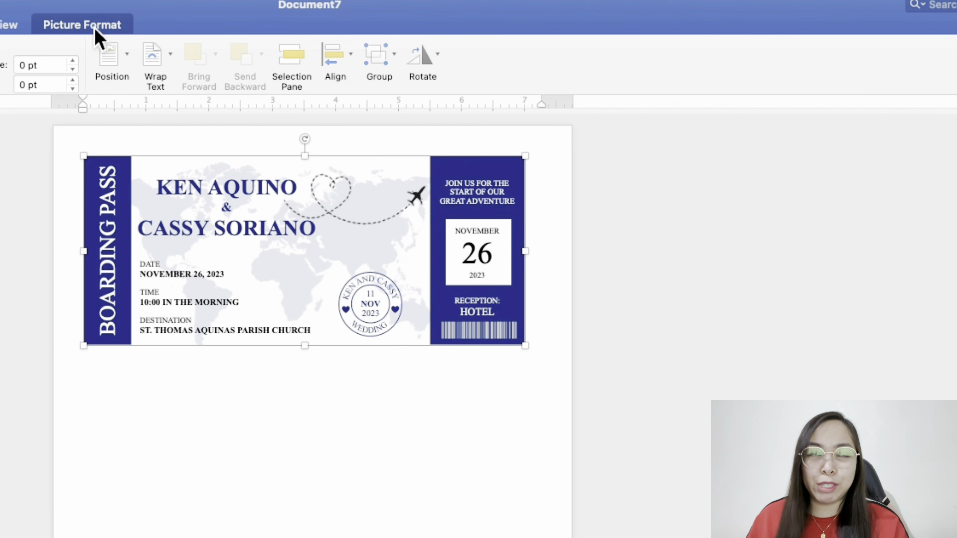
click(352, 26)
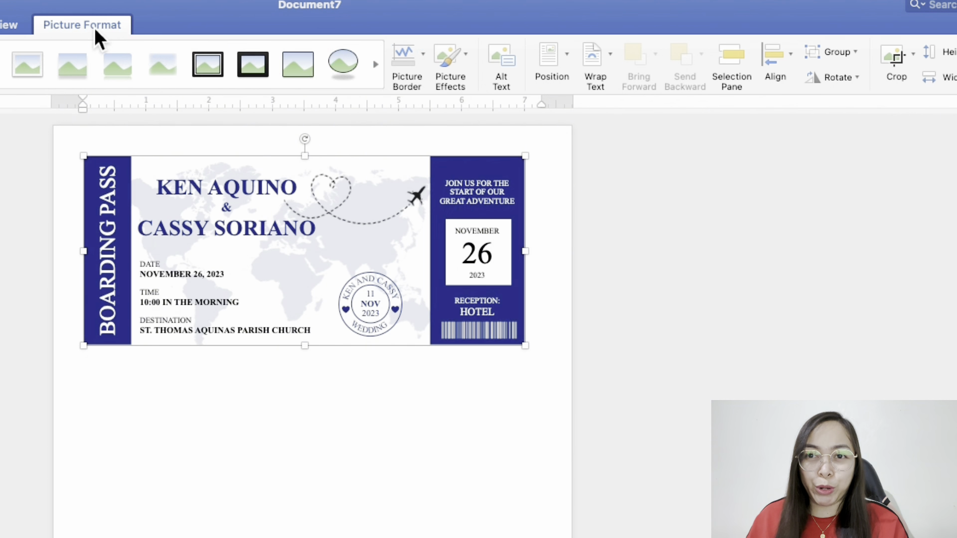
click(423, 54)
click(401, 169)
click(423, 56)
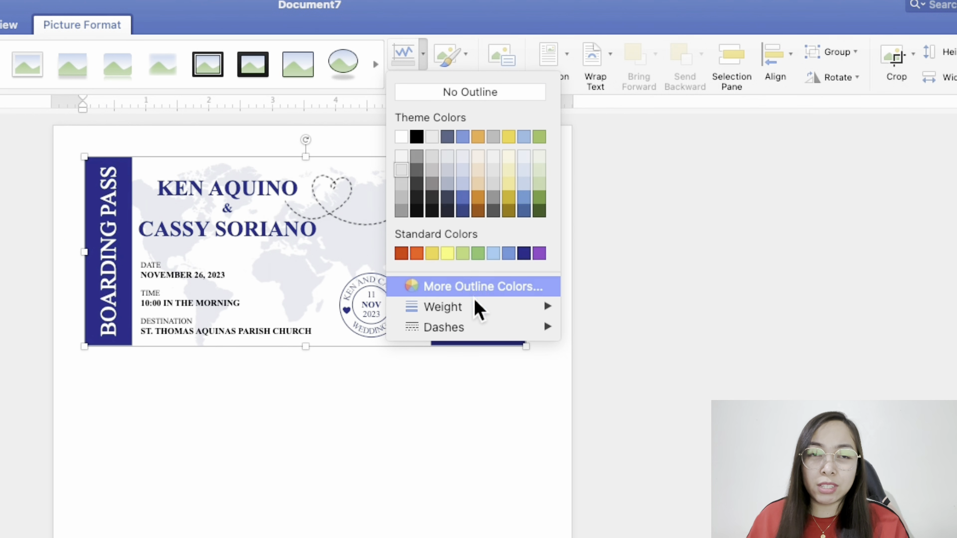
mouse_move(474, 307)
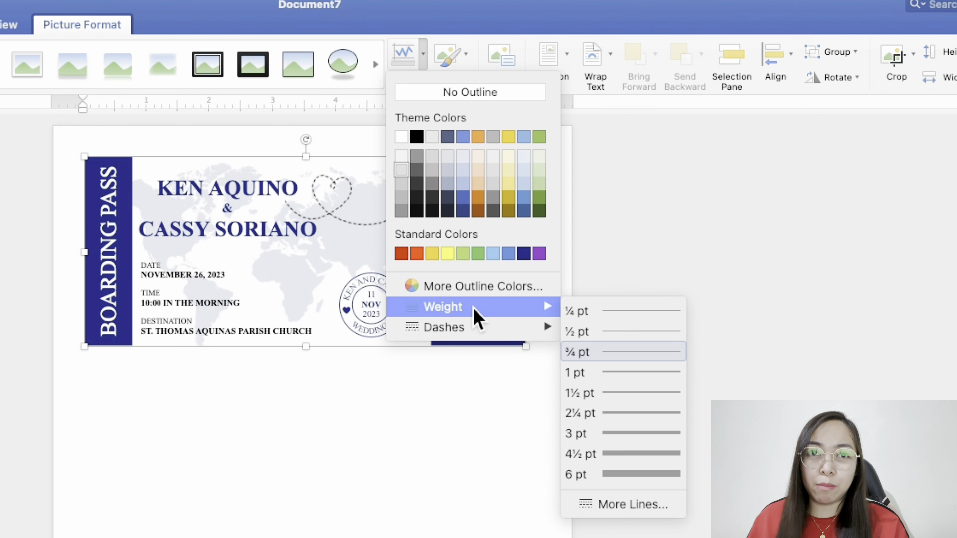
click(657, 312)
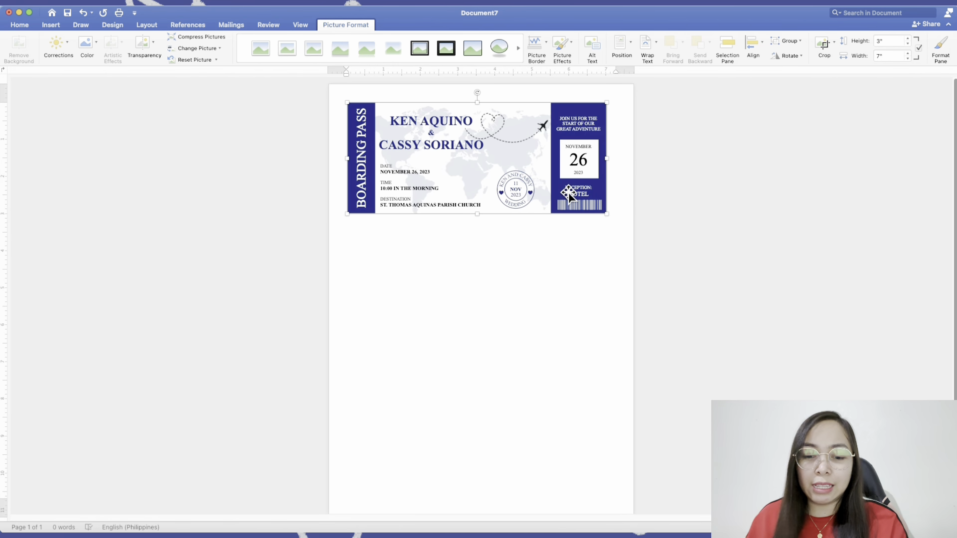
Step: Paste two more copies of the bordered boarding pass below the first, one per line on the same page
click(627, 216)
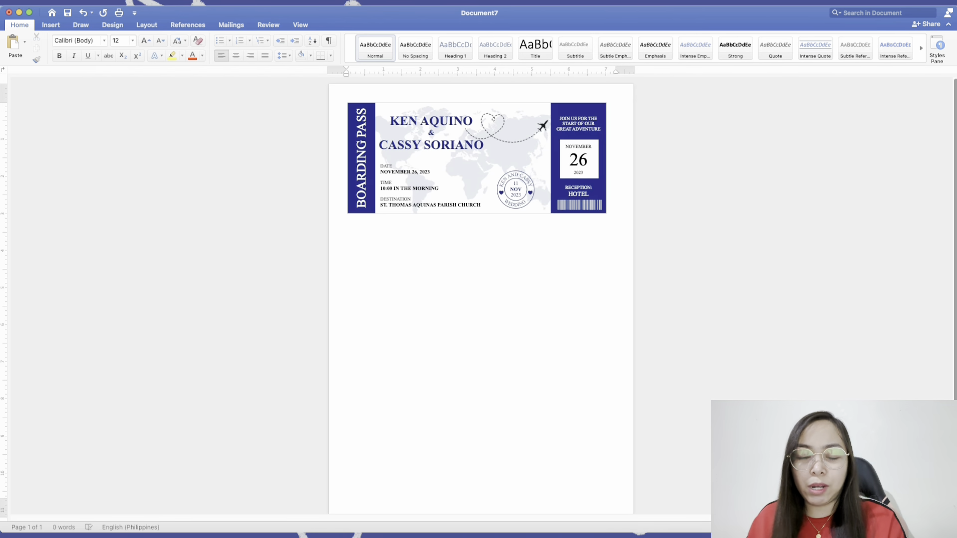
key(super+v)
key(Return)
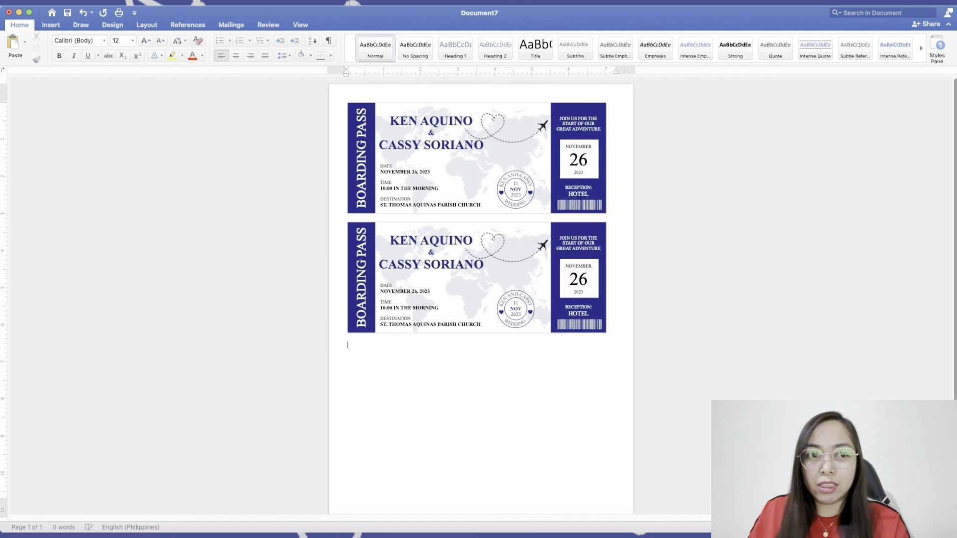
key(super+v)
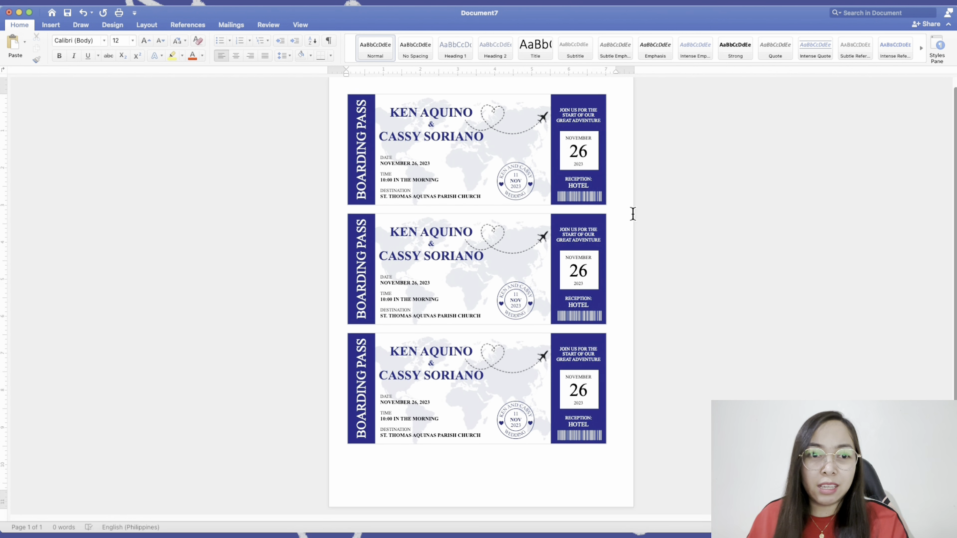
scroll(629, 214, down, 1)
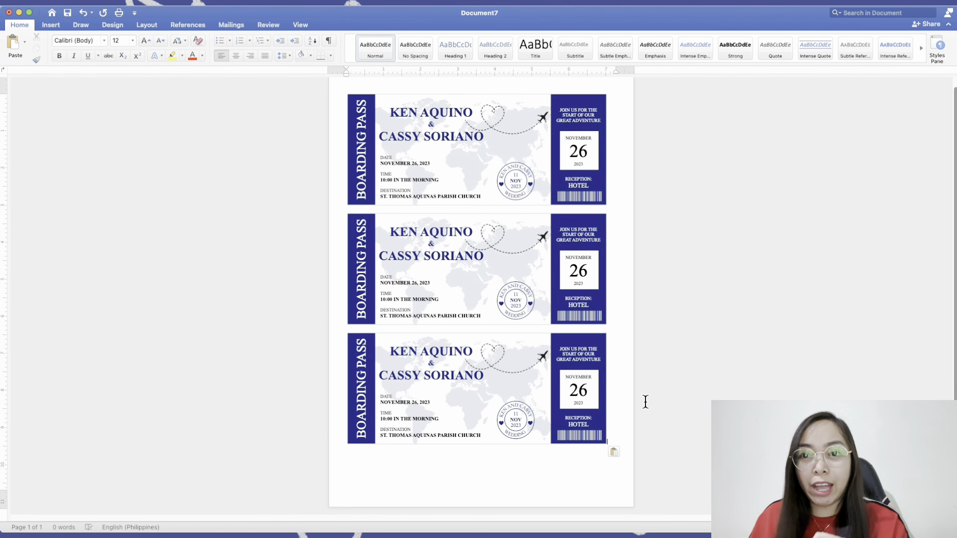
scroll(645, 402, up, 1)
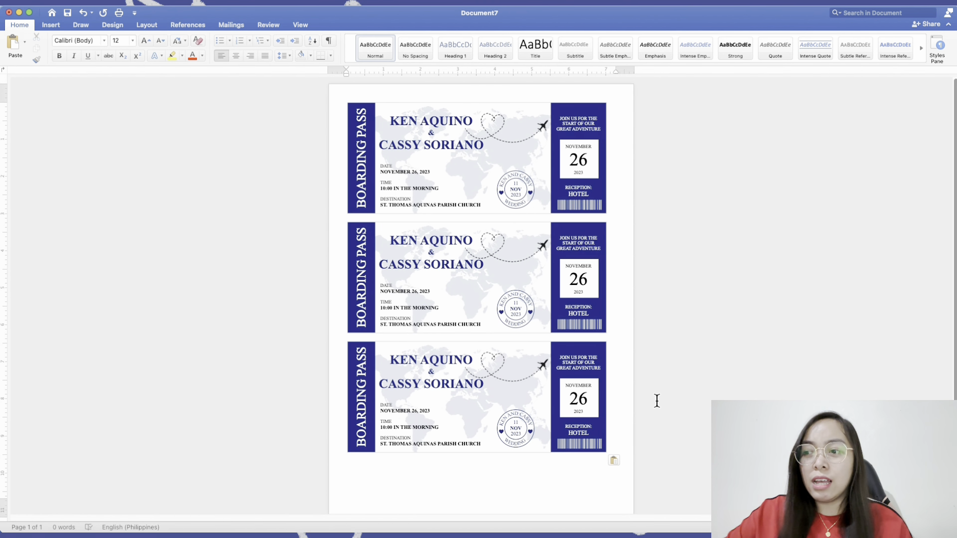
scroll(657, 401, down, 2)
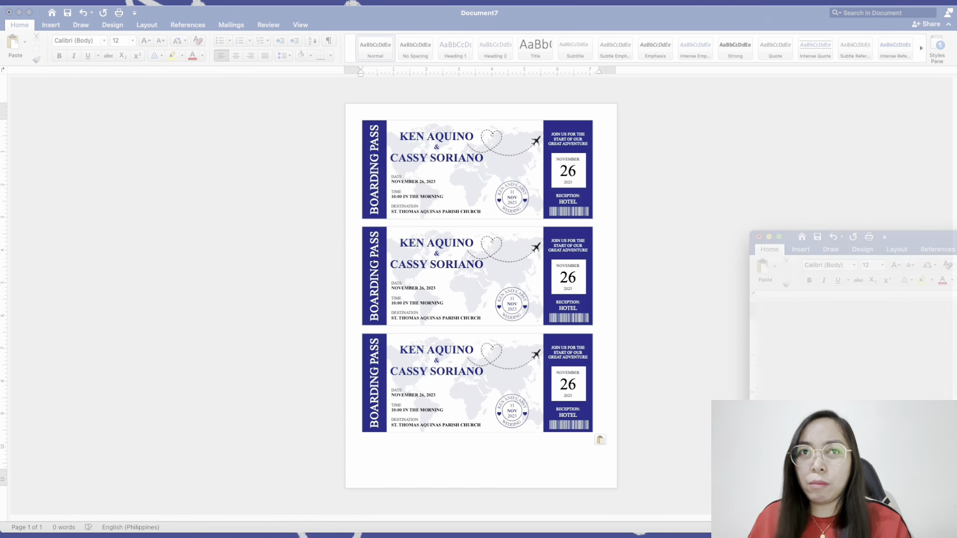
Step: Place Document5 and Document6 side by side to compare the passport's front and back pages
drag(956, 145, 552, 27)
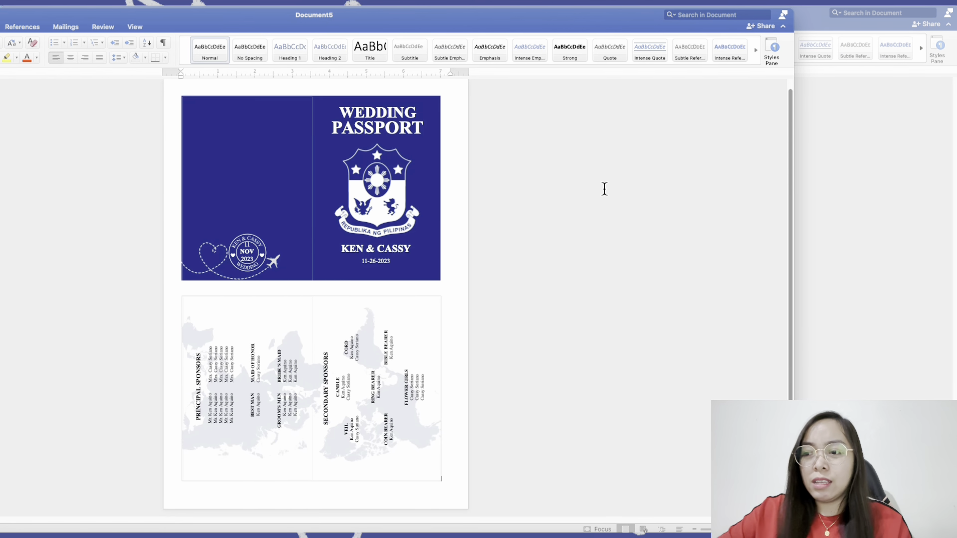
scroll(604, 189, down, 3)
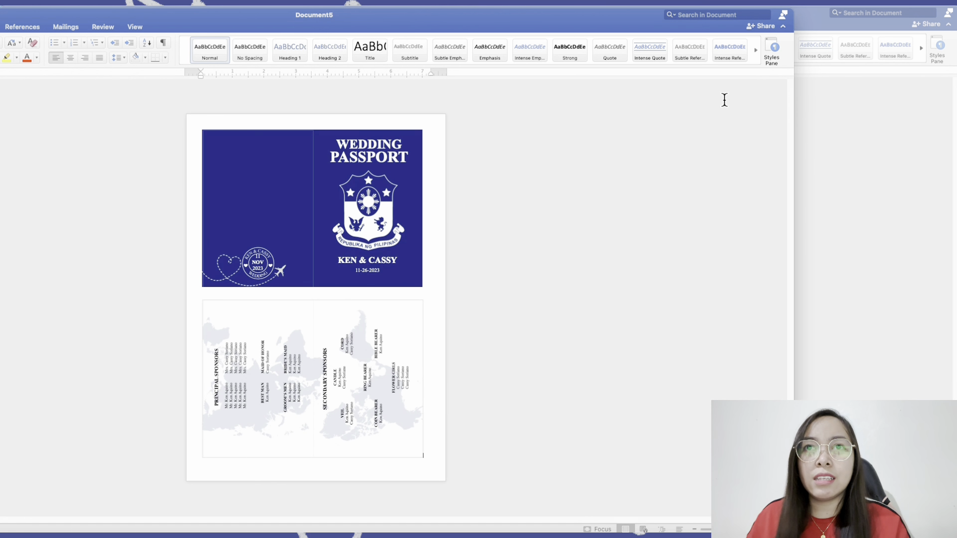
drag(587, 19, 585, 16)
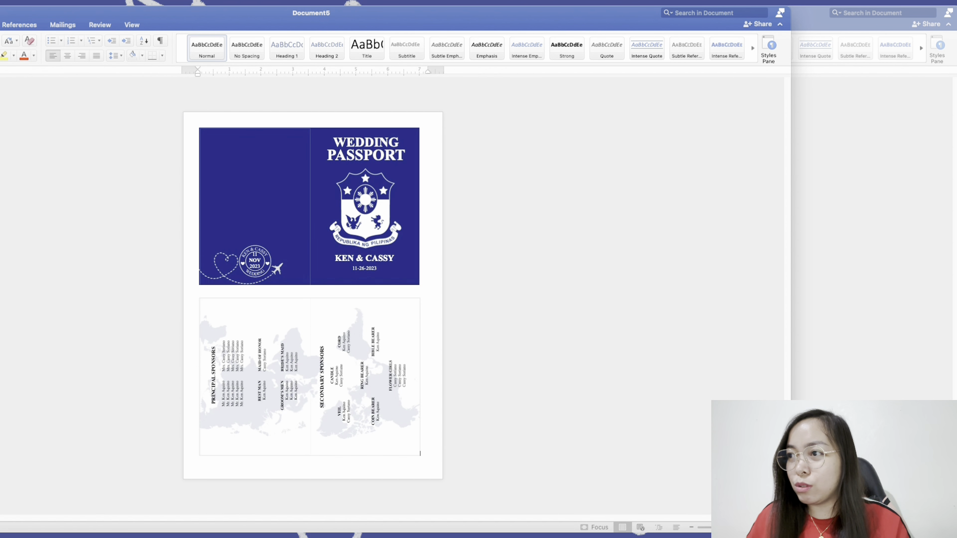
click(874, 241)
drag(475, 19, 538, 18)
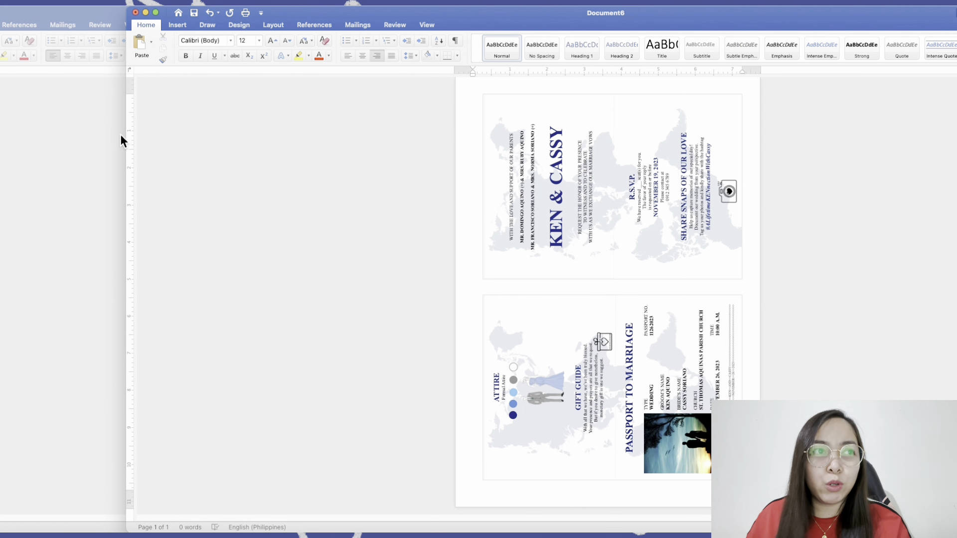
drag(173, 138, 487, 137)
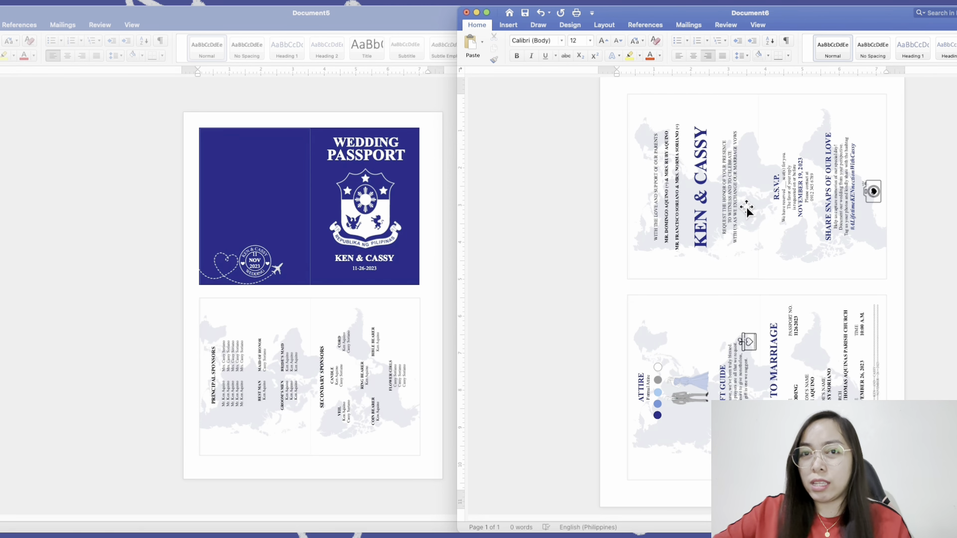
scroll(747, 208, down, 3)
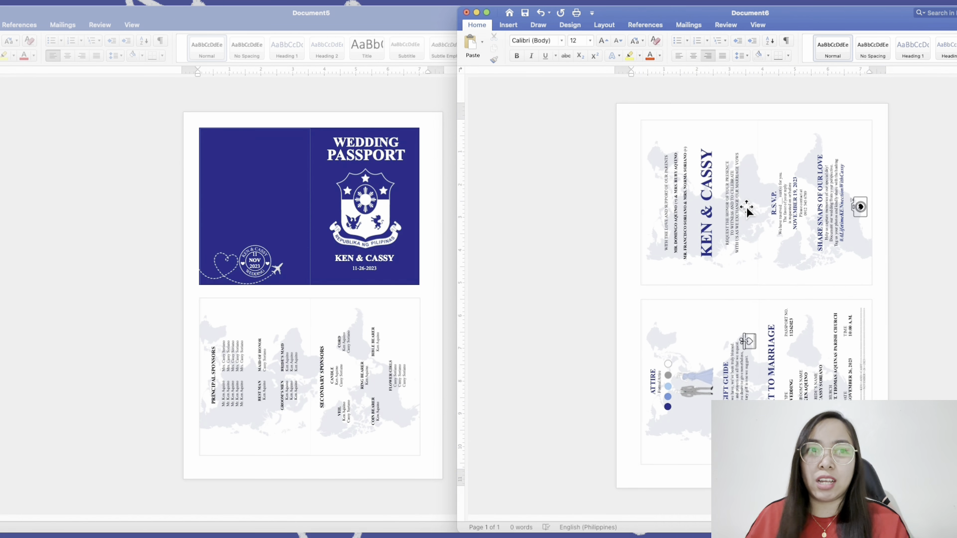